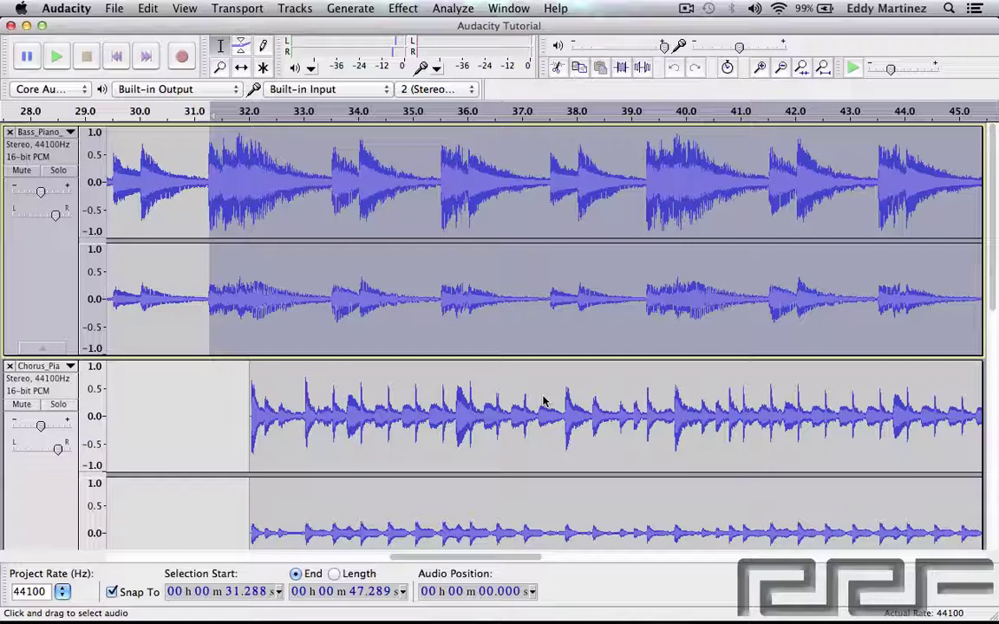
Step: Open the Leveller effect and preview it on the bass piano selection
left_click(403, 8)
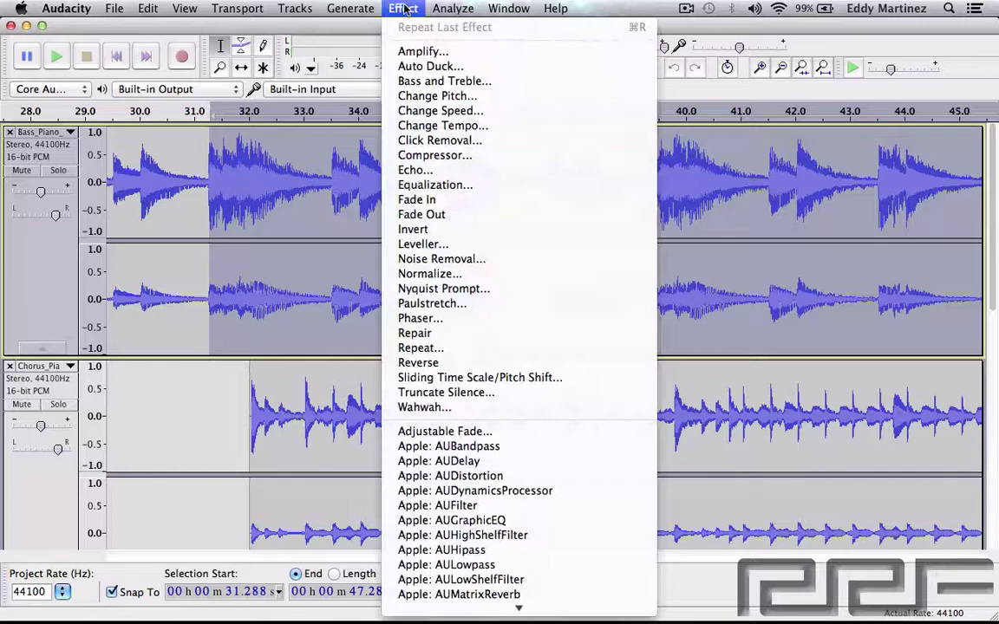
left_click(445, 246)
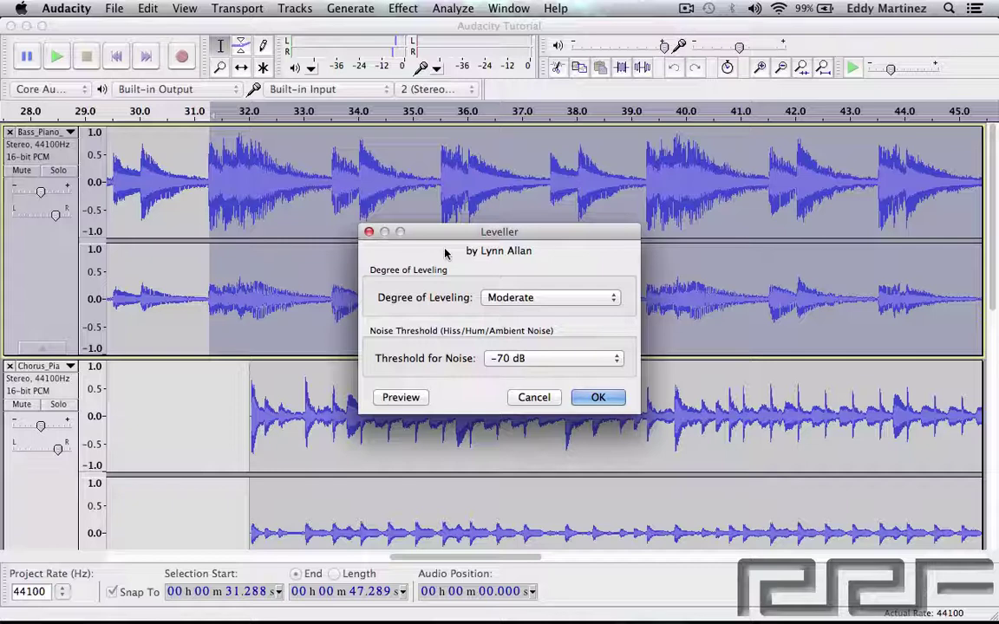
left_click(590, 297)
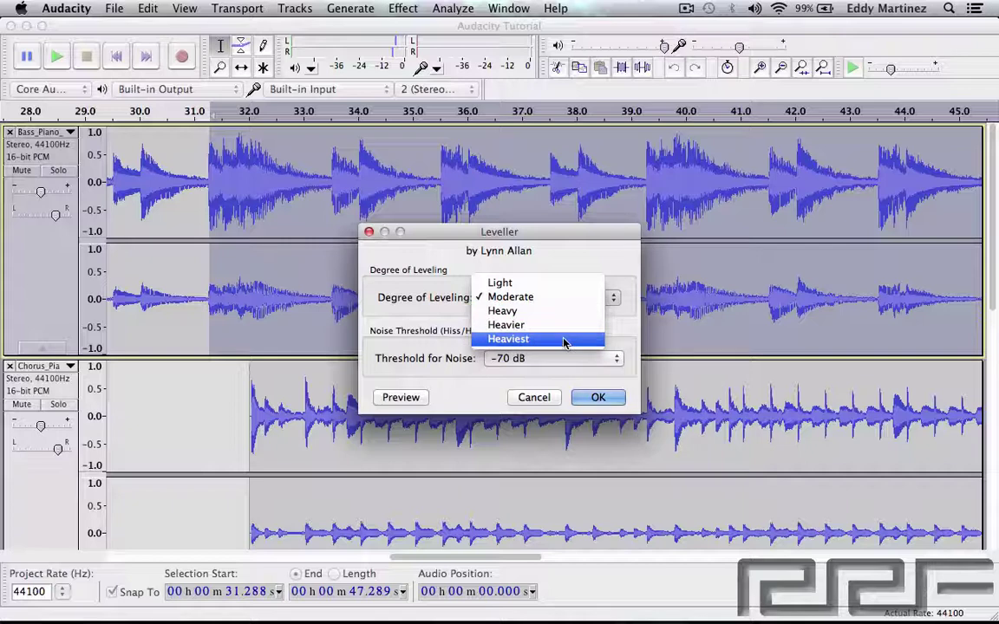
left_click(401, 320)
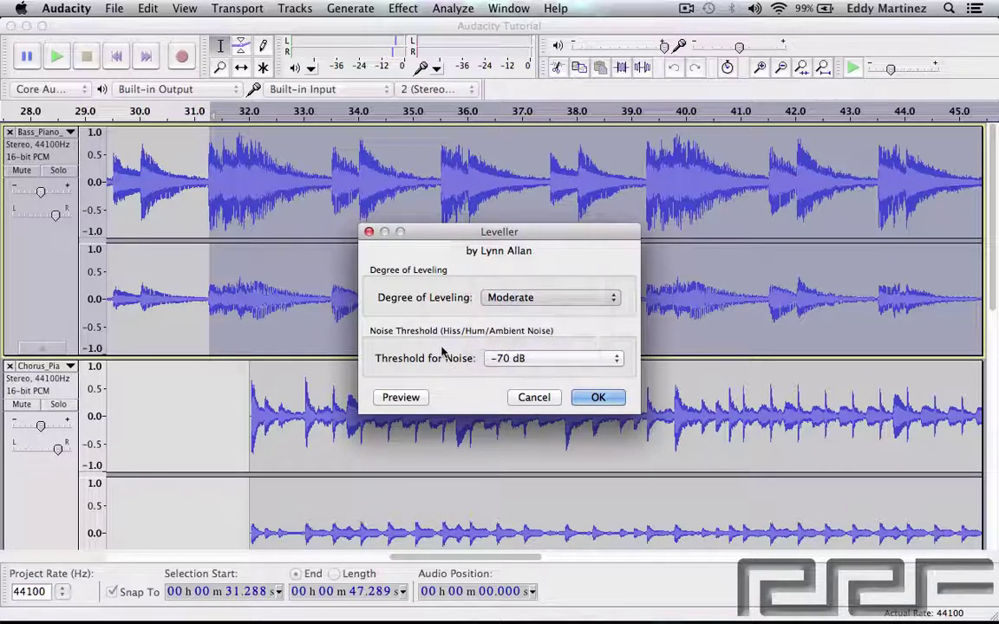
left_click(415, 399)
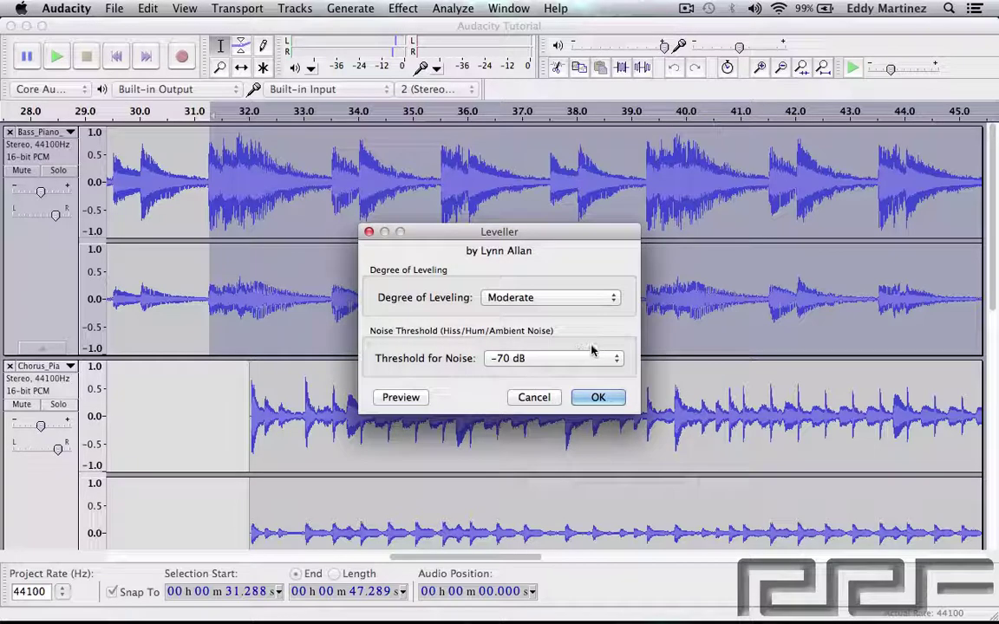
Step: Set Degree of Leveling to Heaviest and Threshold for Noise to -80 dB, then apply
left_click(598, 298)
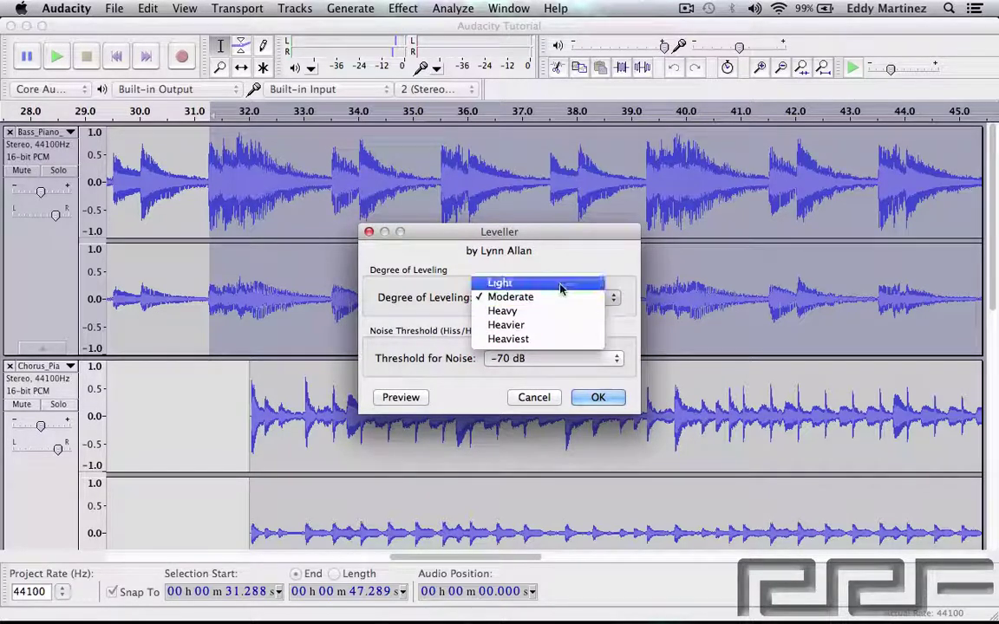
left_click(555, 346)
left_click(589, 357)
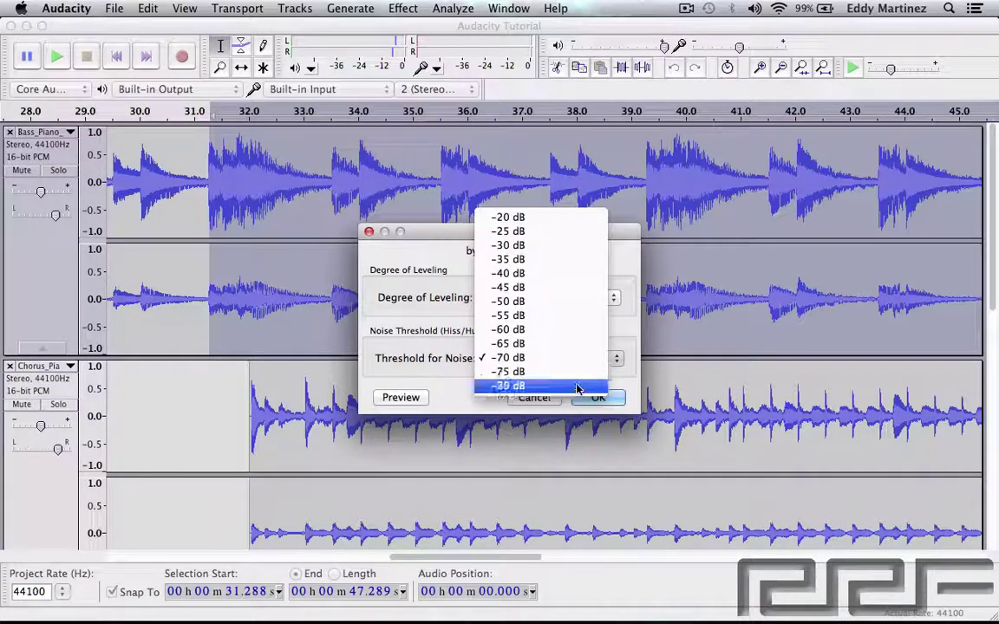
left_click(578, 386)
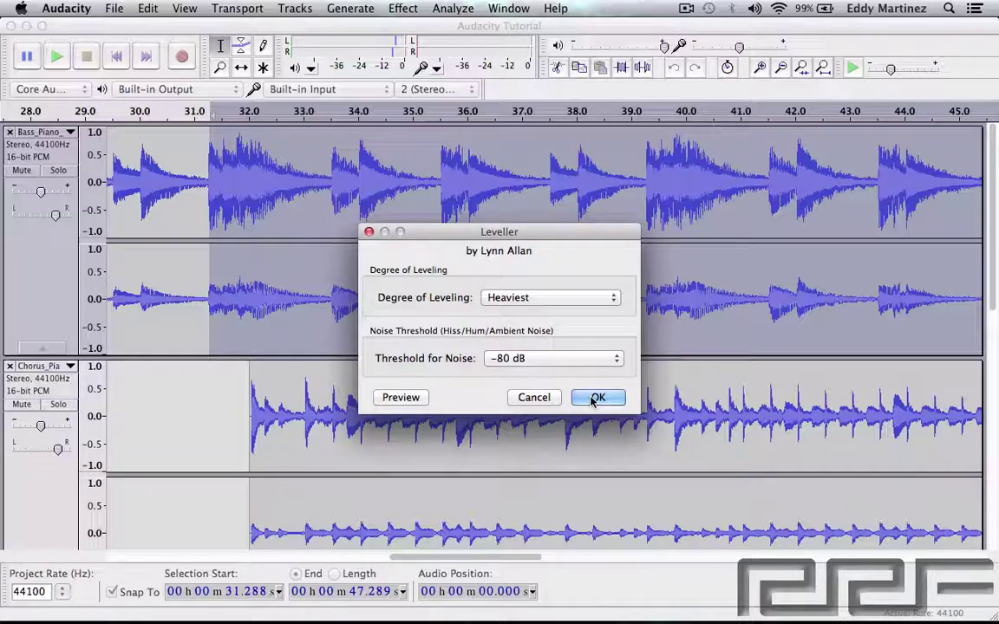
left_click(596, 398)
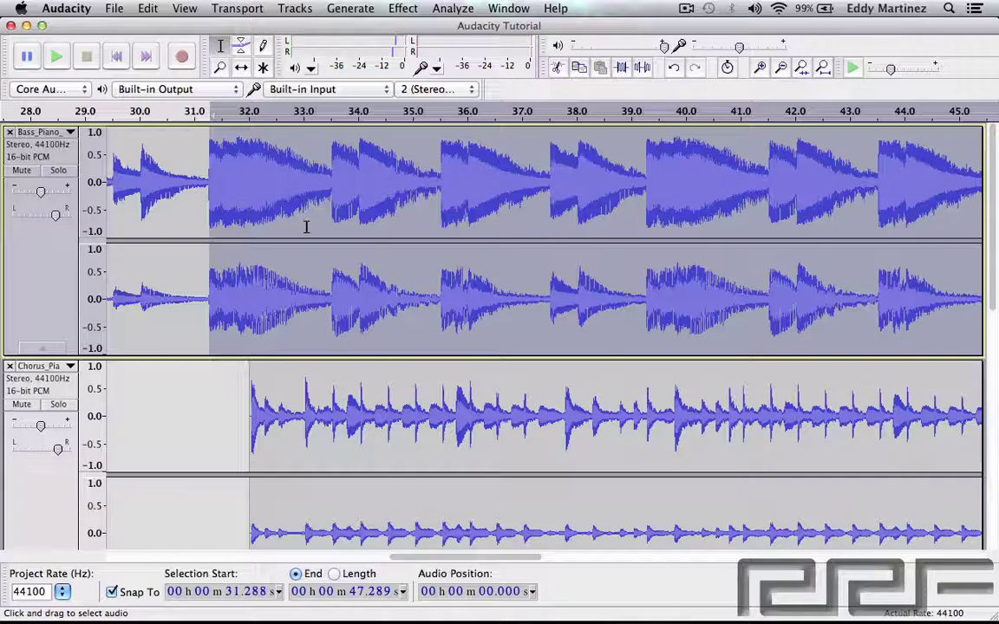
Step: Play and stop the levelled 31.288–47.289 s bass passage, then undo the Leveller
key("space")
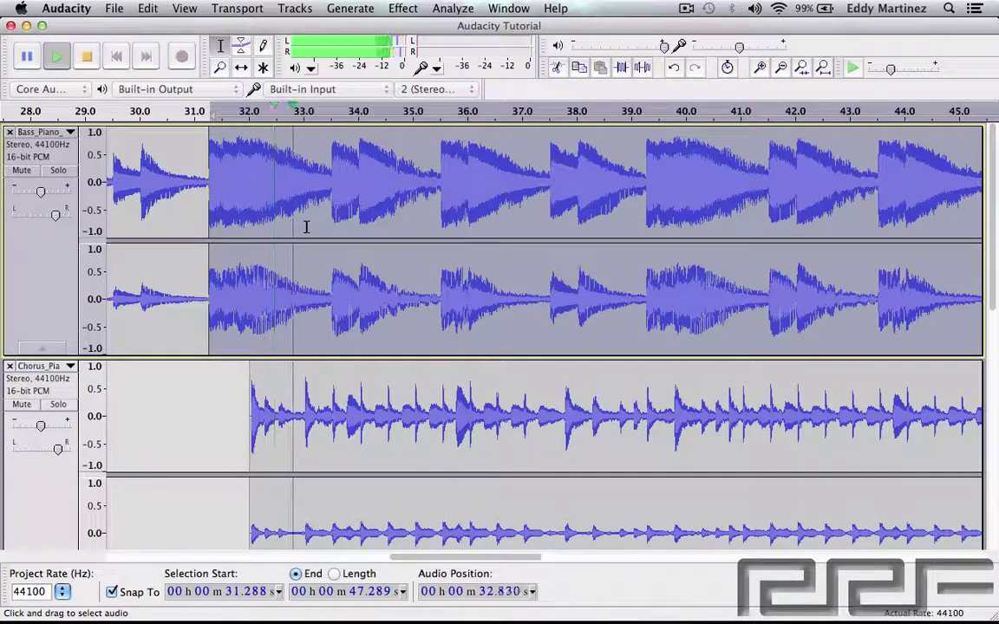
key("space")
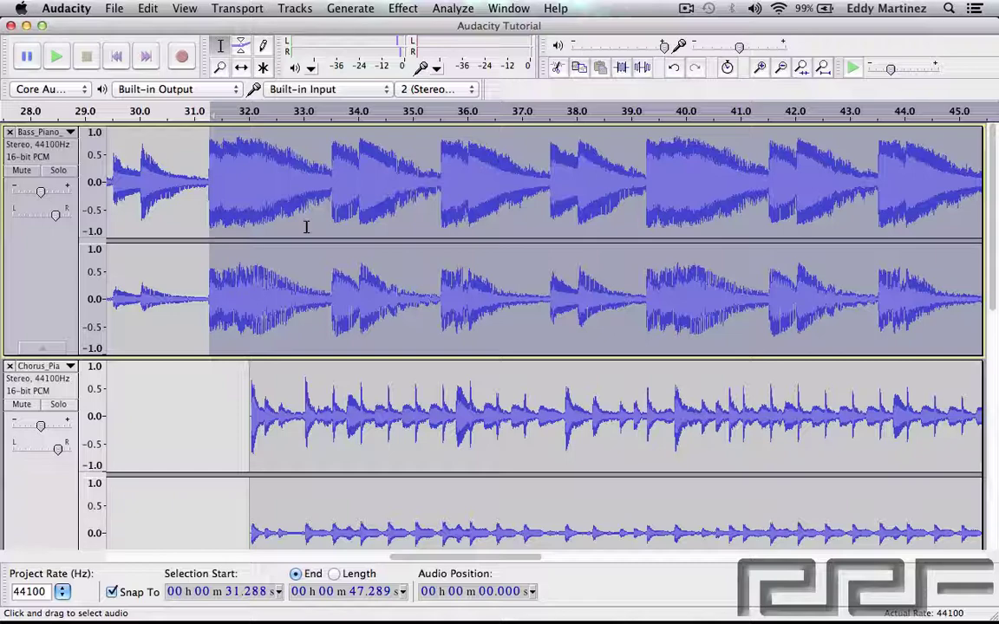
key("super+z")
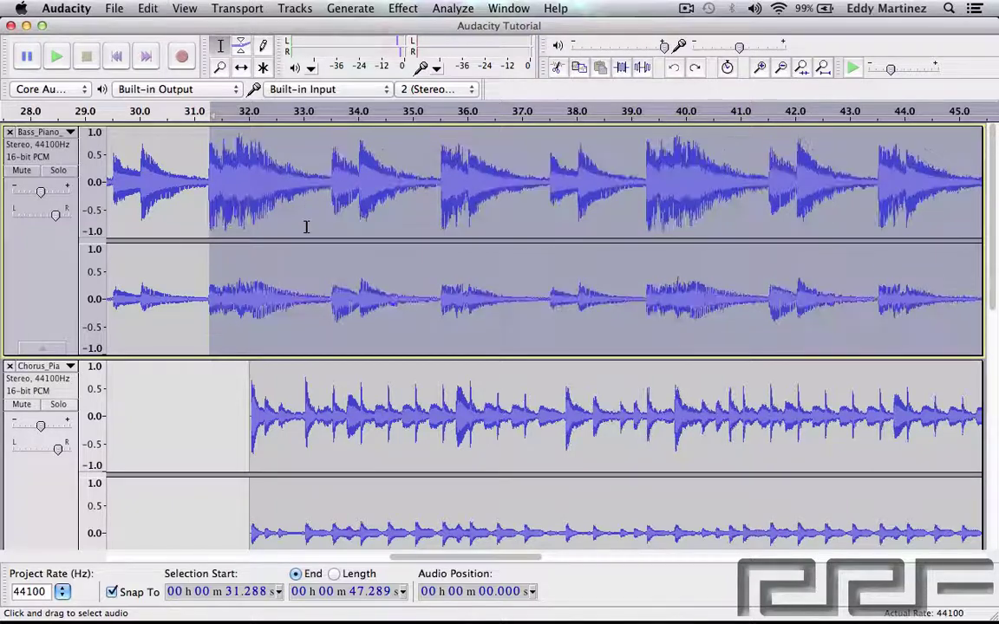
Step: Inspect the Noise Removal dialog, then close it without filtering the Bass_Piano passage
left_click(401, 8)
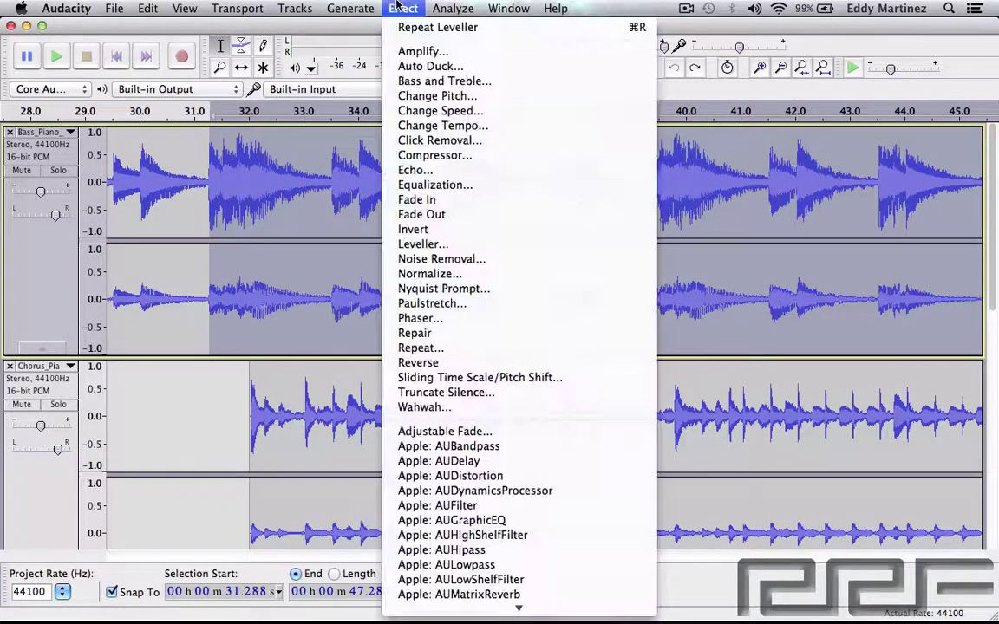
left_click(438, 259)
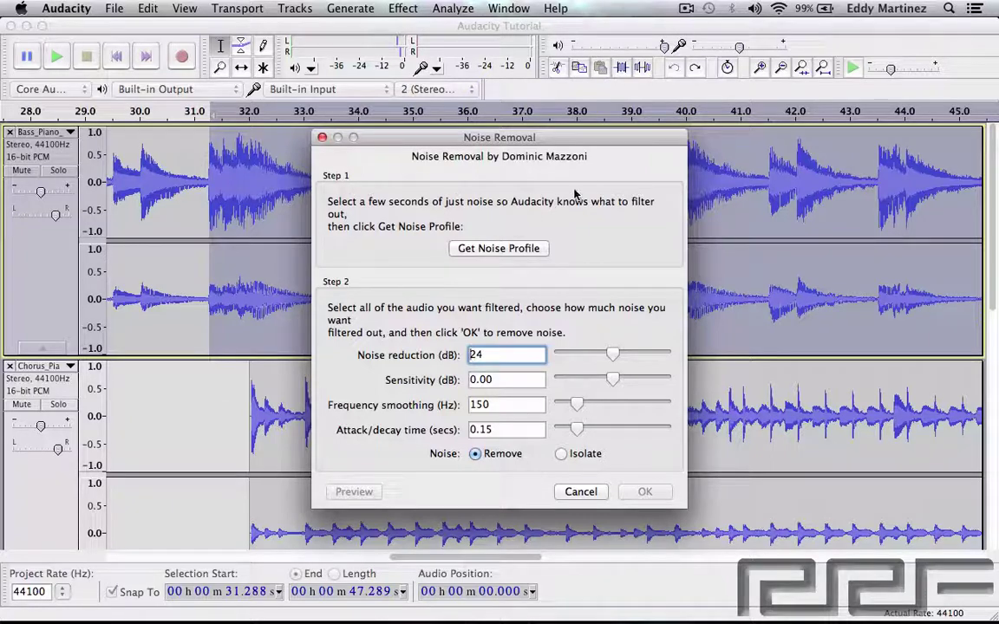
left_click(395, 8)
left_click(362, 254)
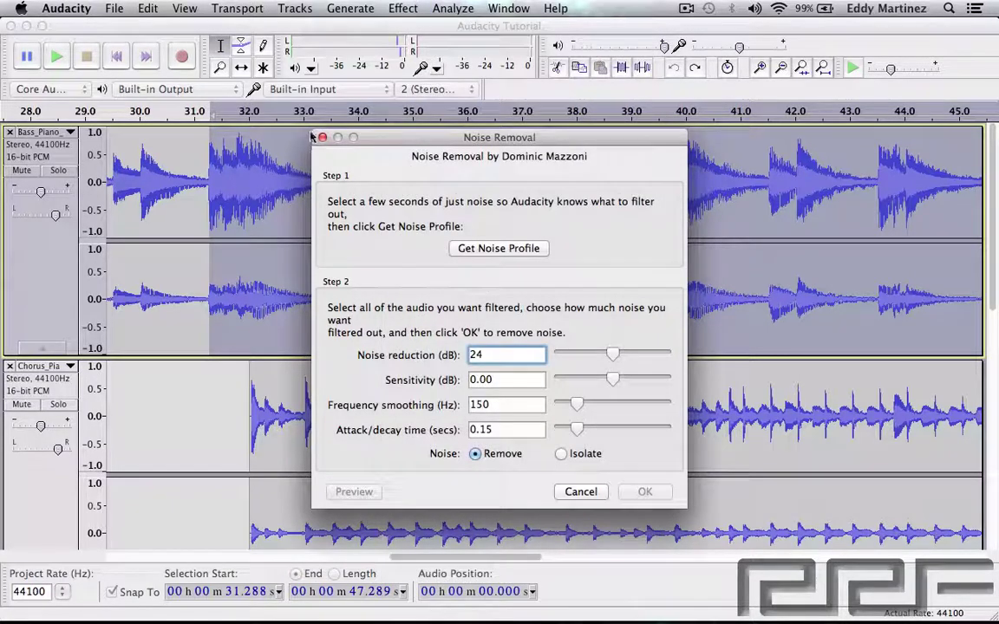
left_click(321, 137)
left_click(397, 8)
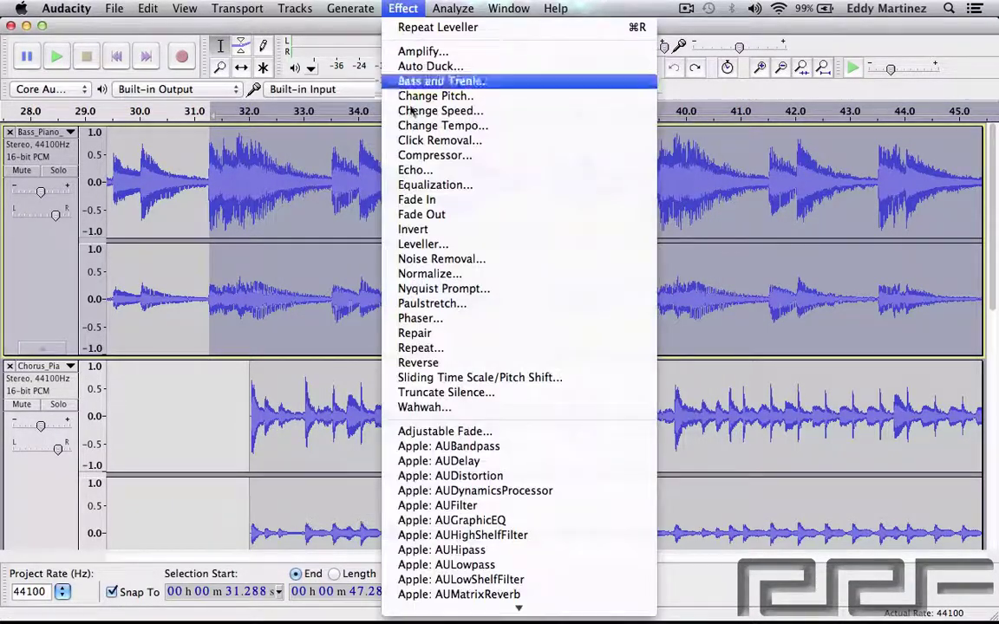
Step: Edit the Normalize amplitude to -4.0 dB with DC offset removal, then cancel it
left_click(436, 273)
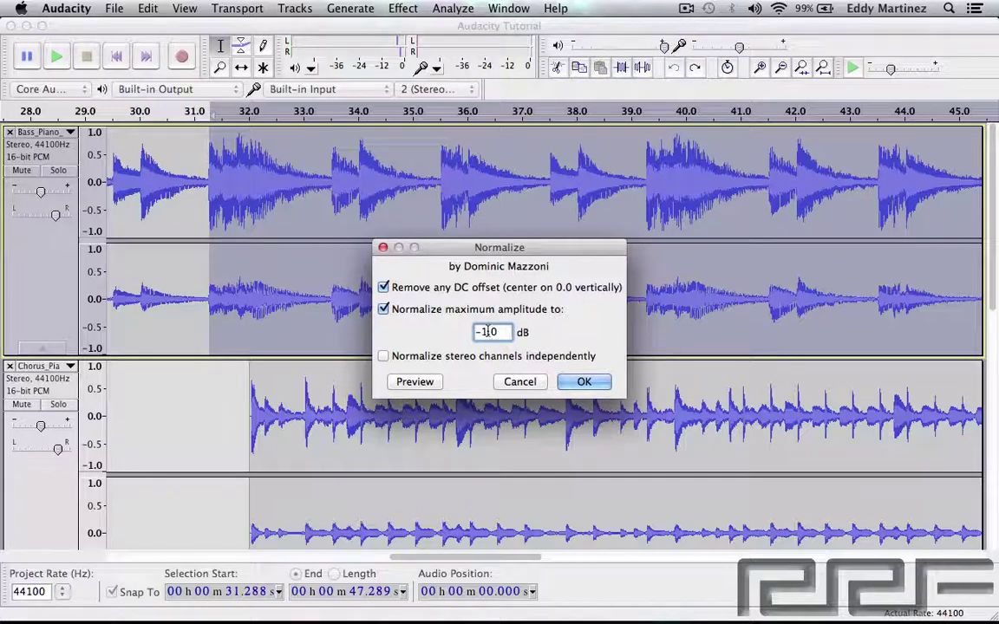
key("BackSpace")
key("BackSpace")
key("BackSpace")
type(".")
left_click(520, 383)
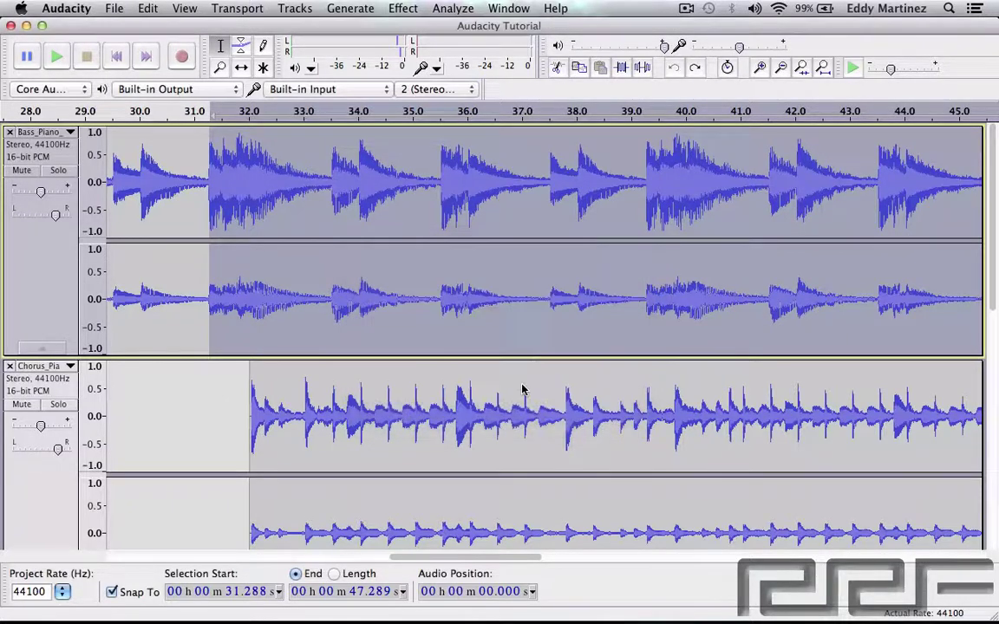
left_click(404, 8)
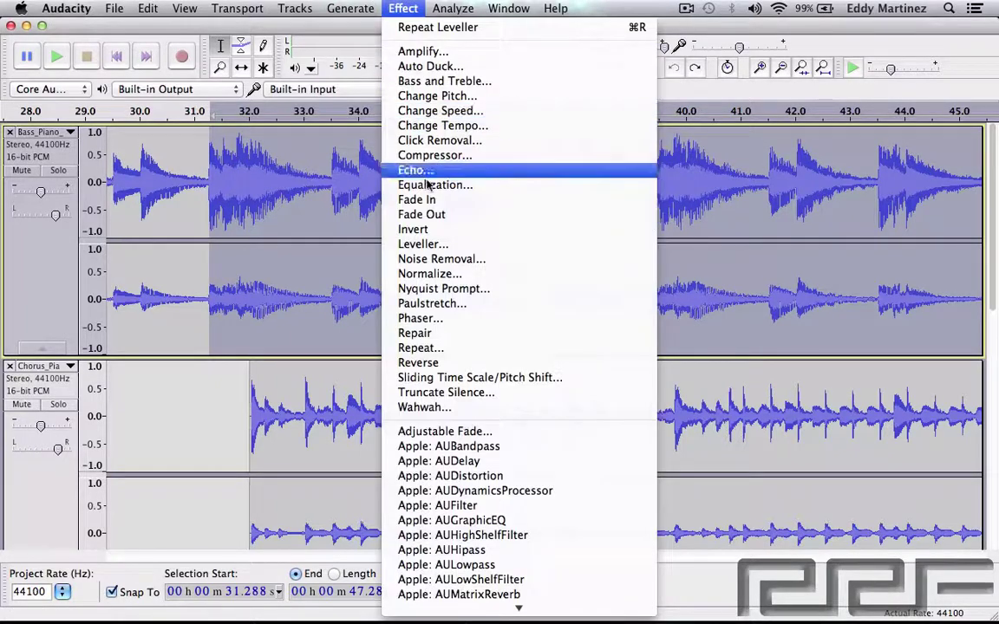
left_click(446, 290)
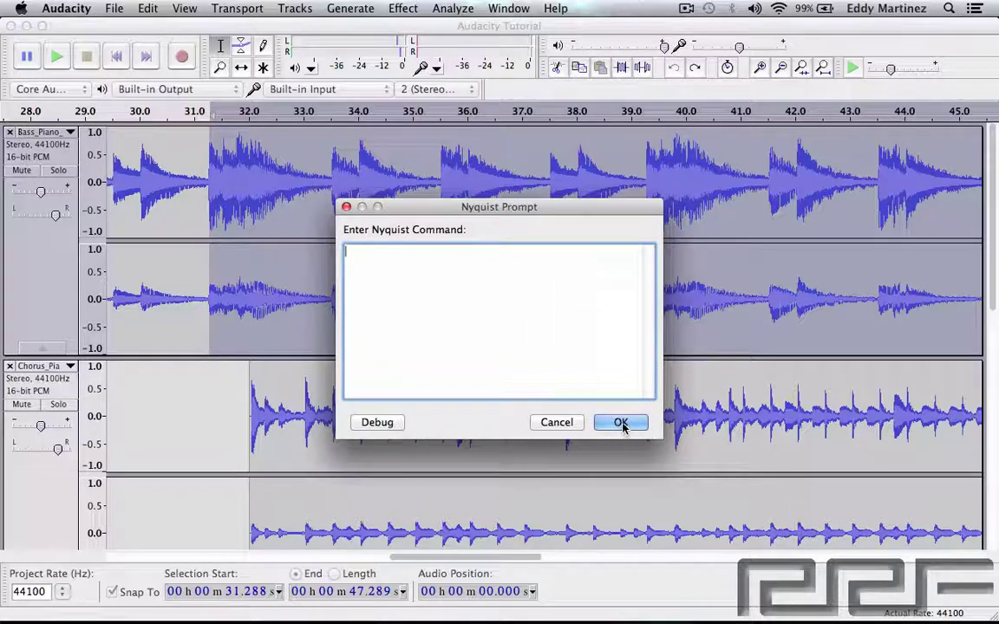
left_click(346, 208)
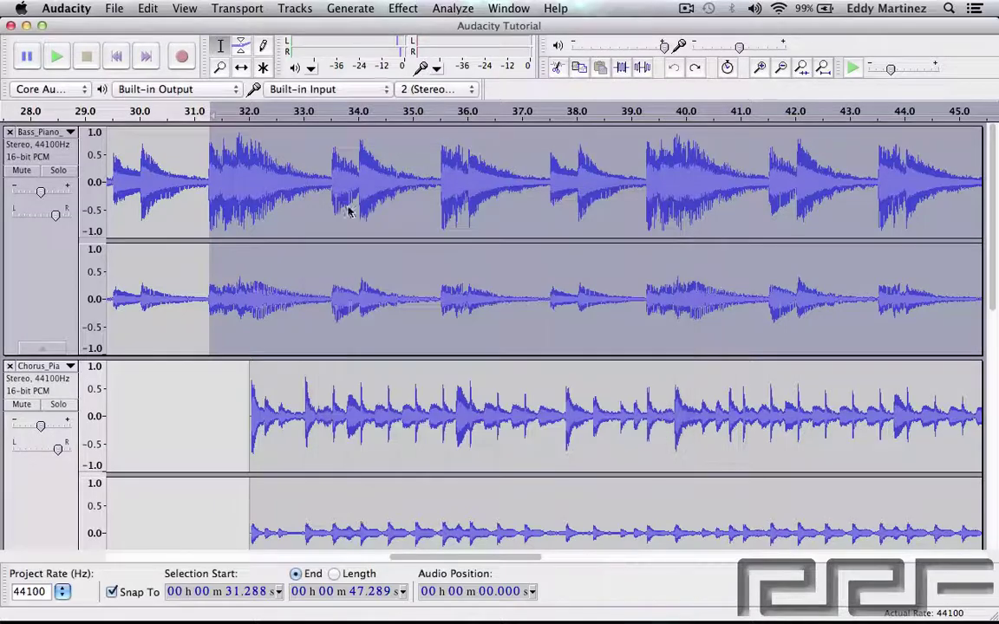
left_click(397, 8)
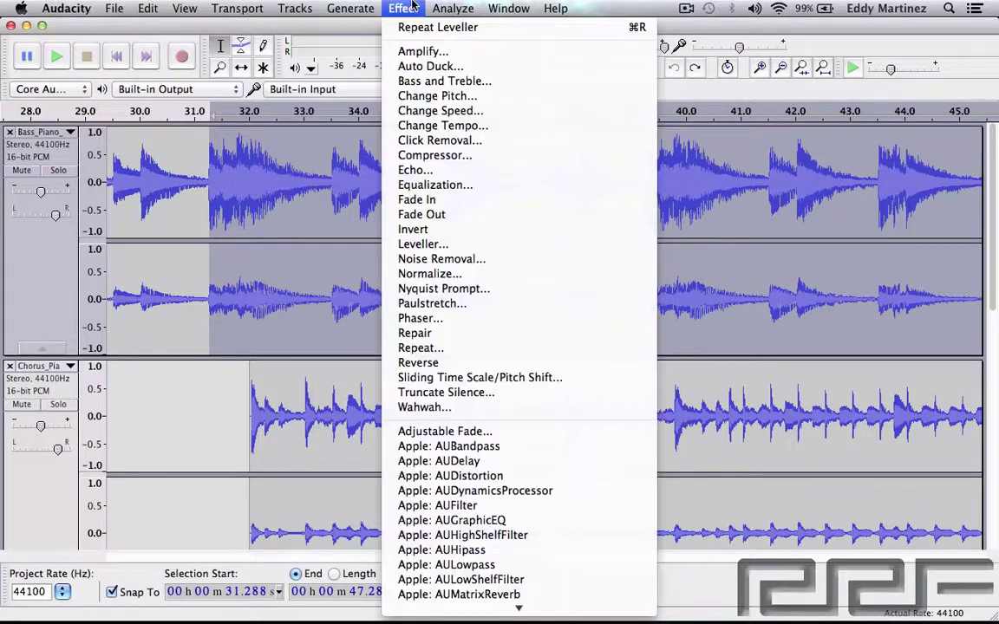
left_click(438, 304)
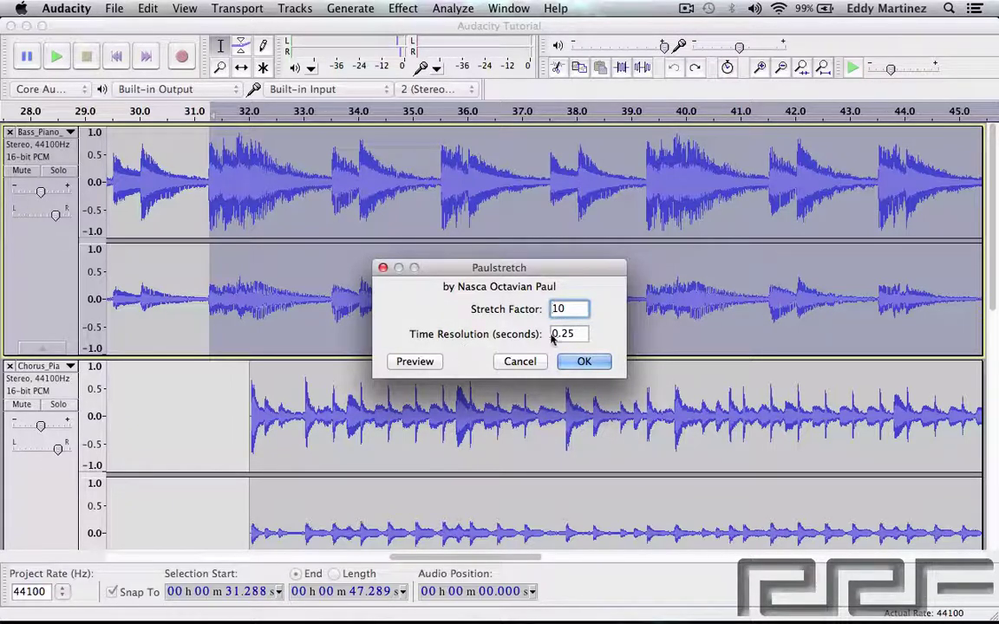
left_click(416, 363)
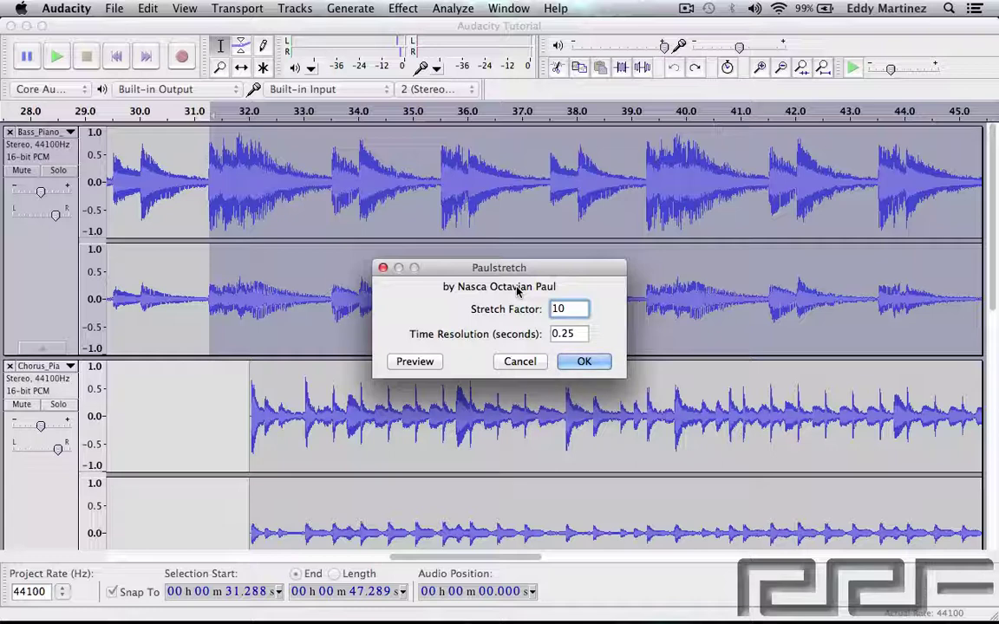
left_click(517, 362)
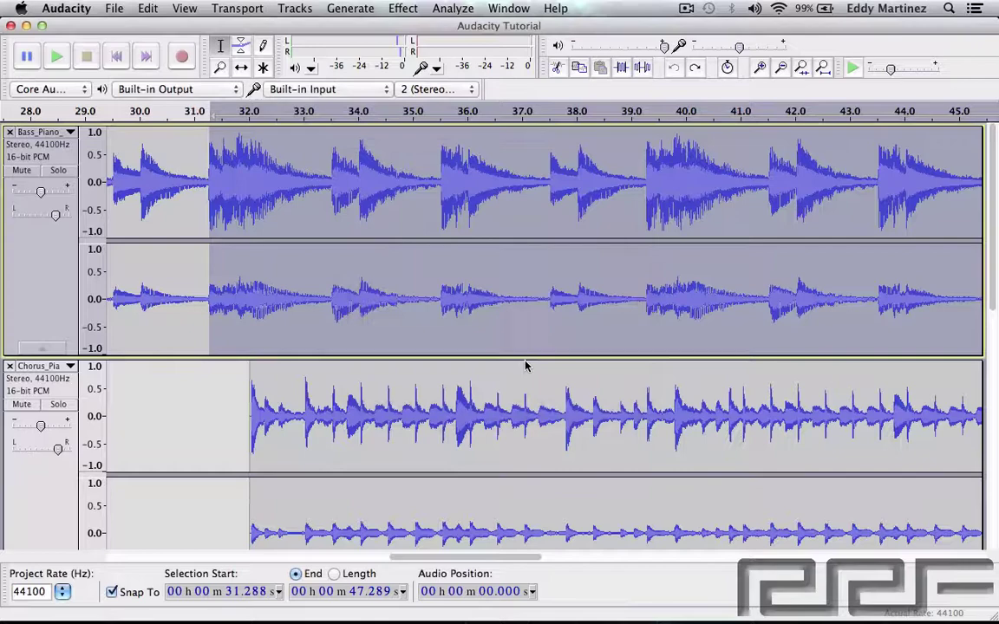
left_click(403, 9)
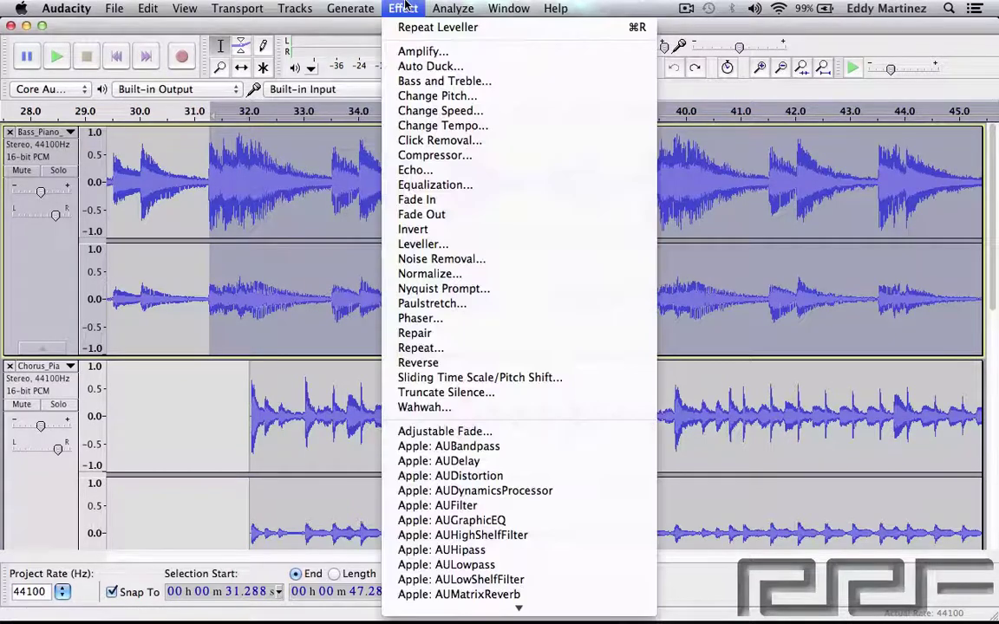
left_click(441, 319)
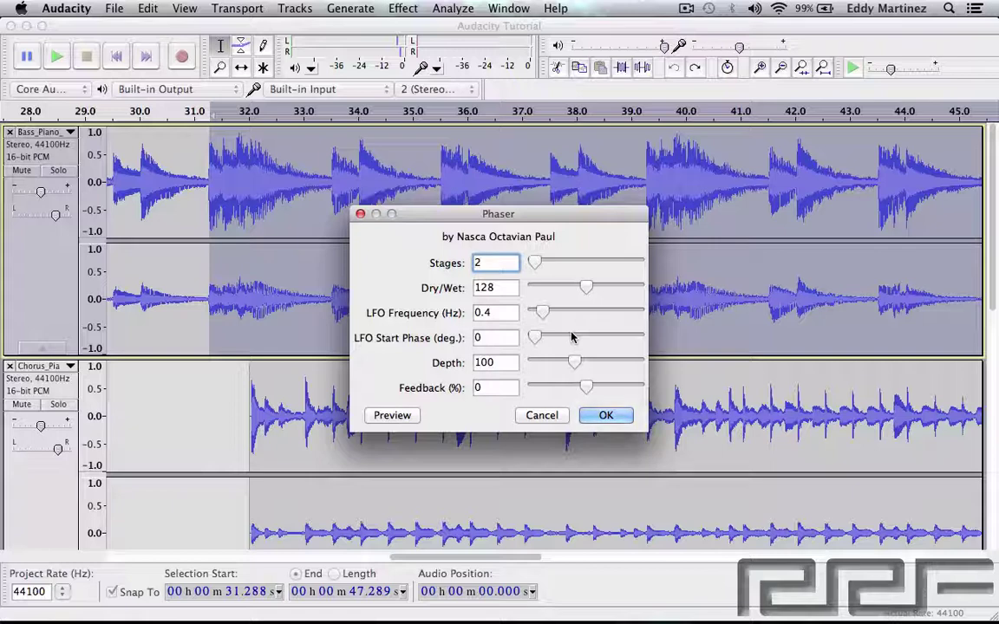
left_click(392, 415)
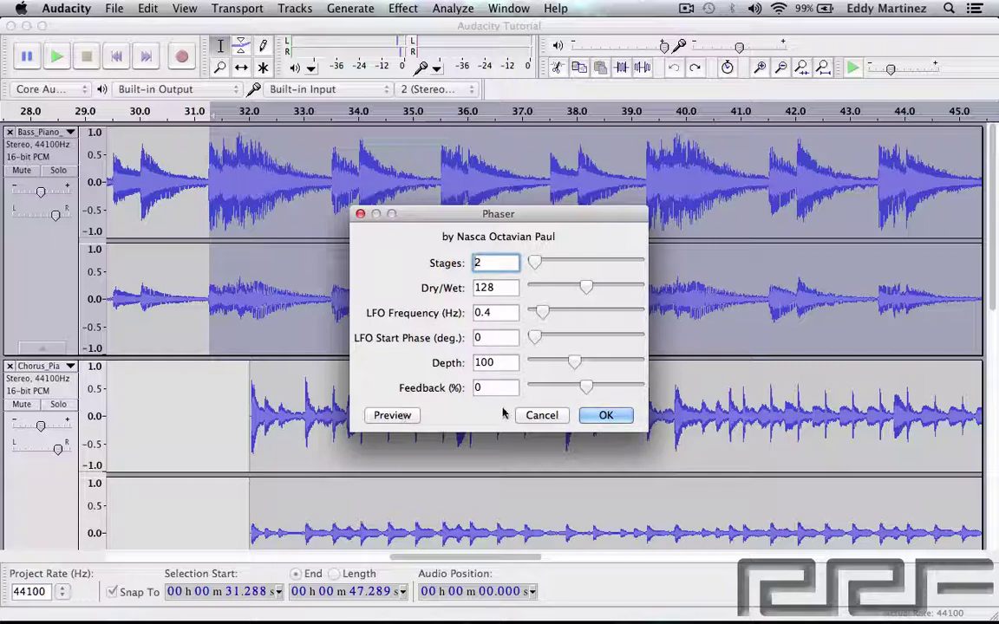
left_click(541, 415)
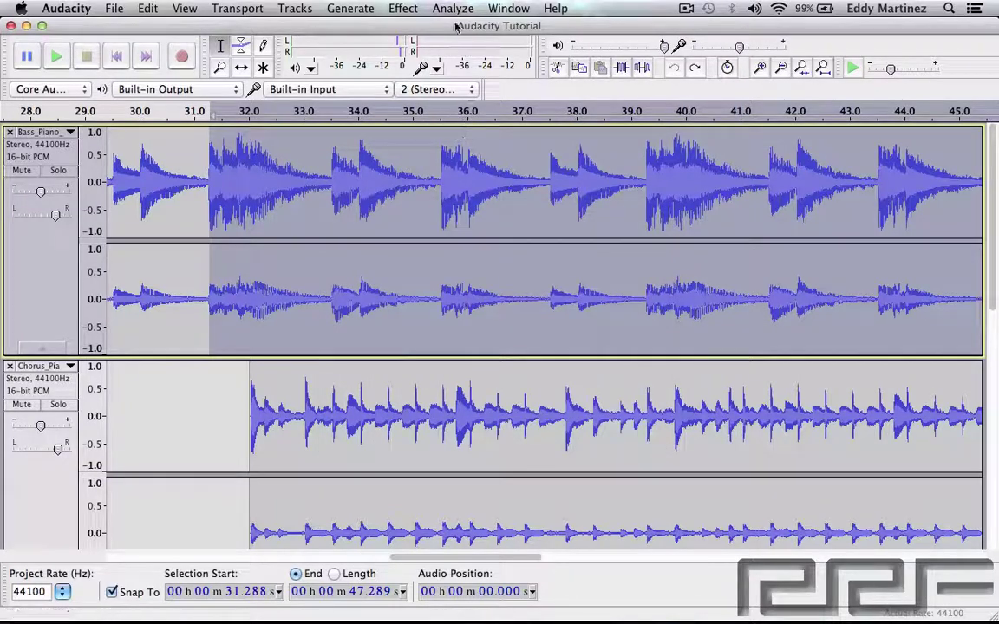
left_click(397, 8)
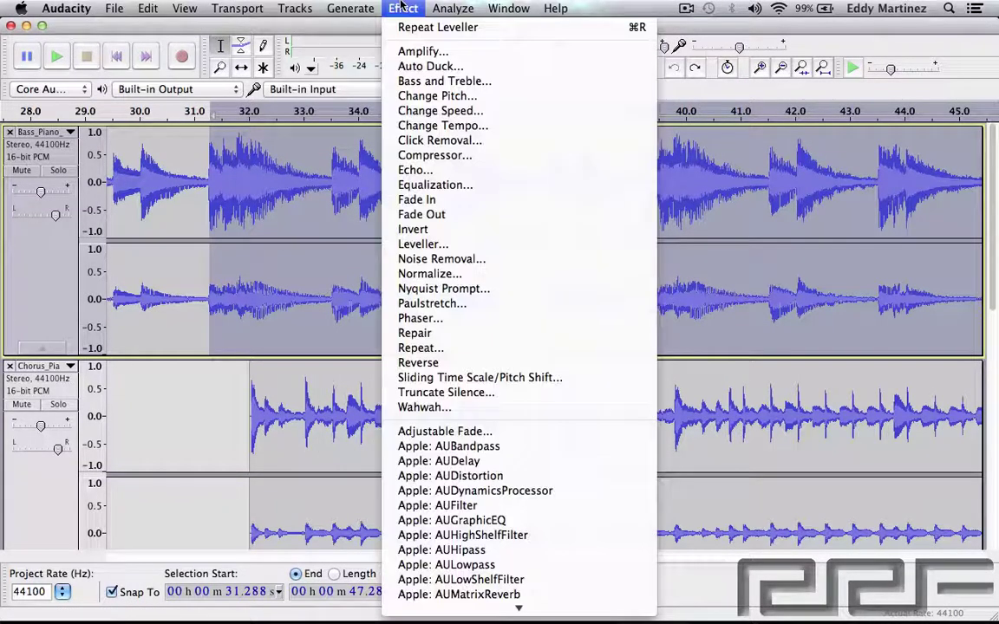
left_click(476, 334)
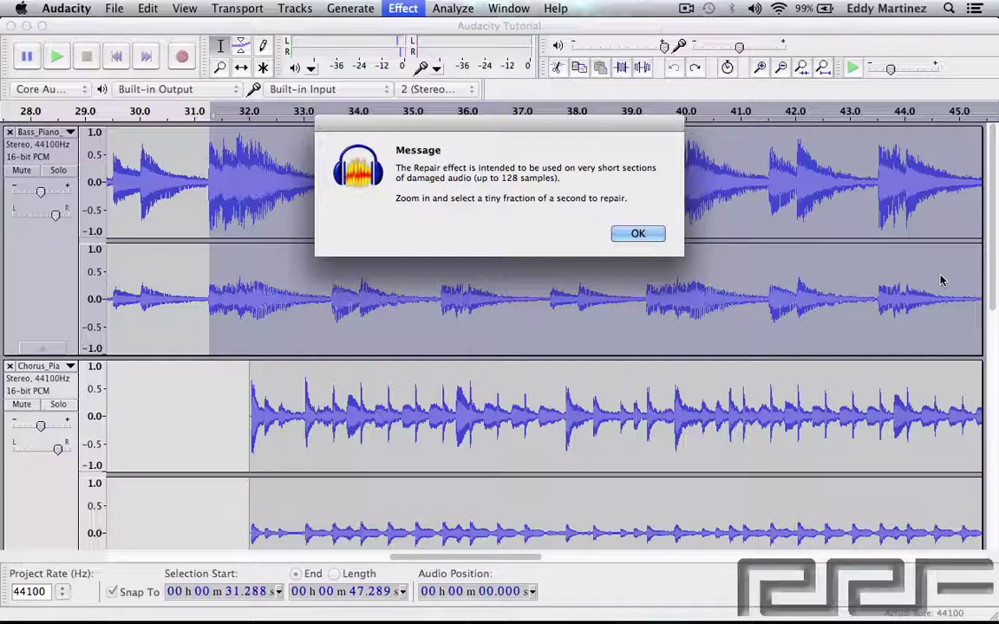
left_click(635, 235)
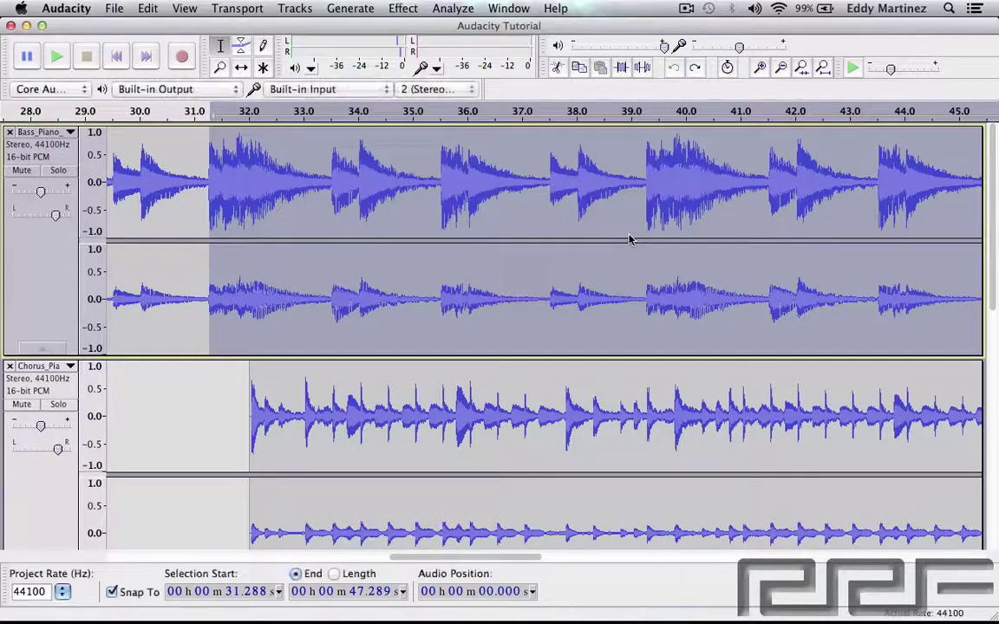
left_click(404, 8)
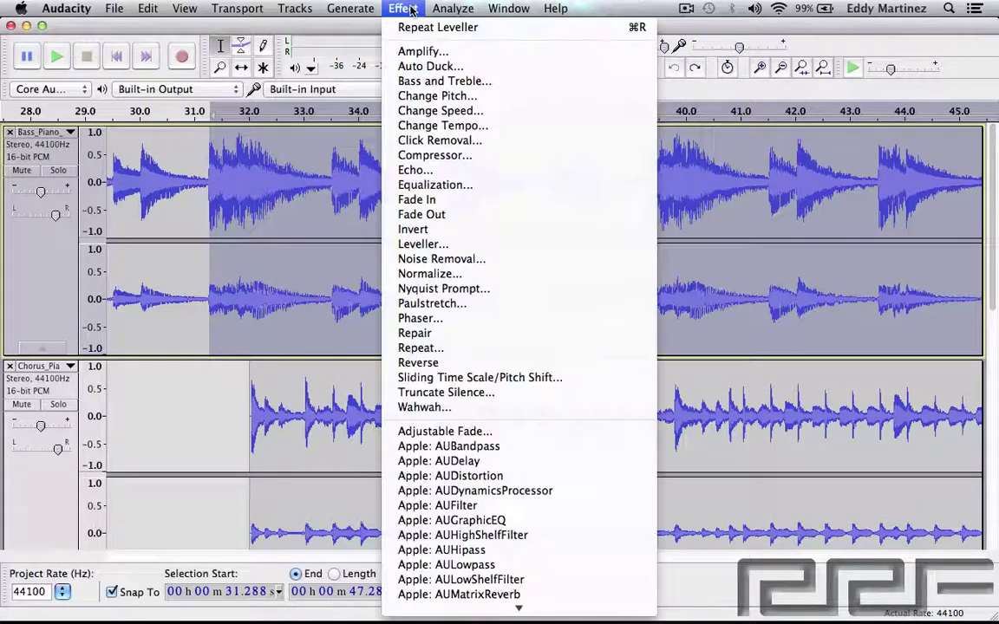
left_click(442, 346)
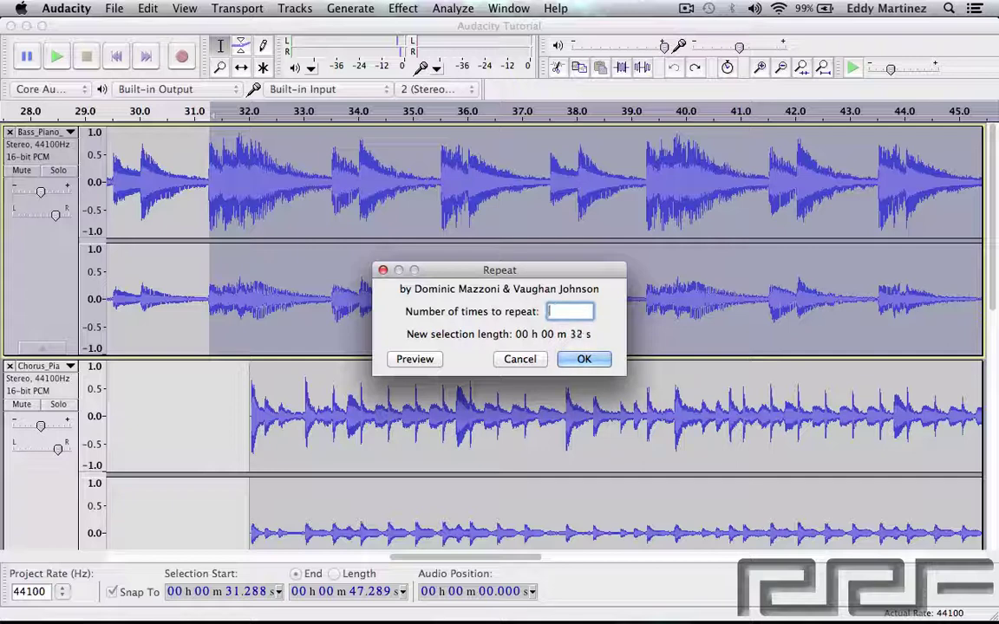
left_click(422, 363)
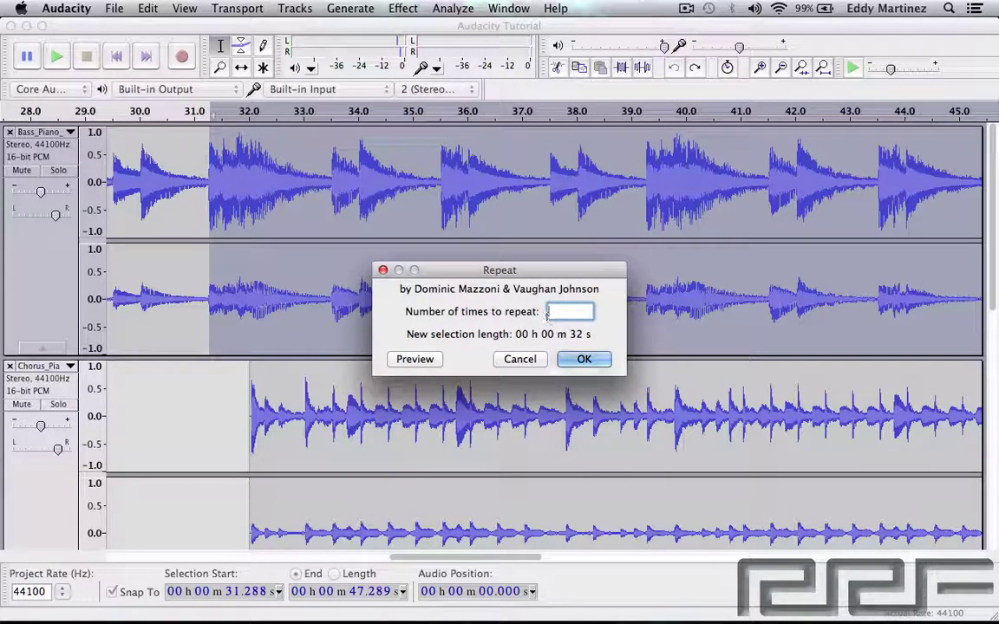
type("2")
left_click(409, 361)
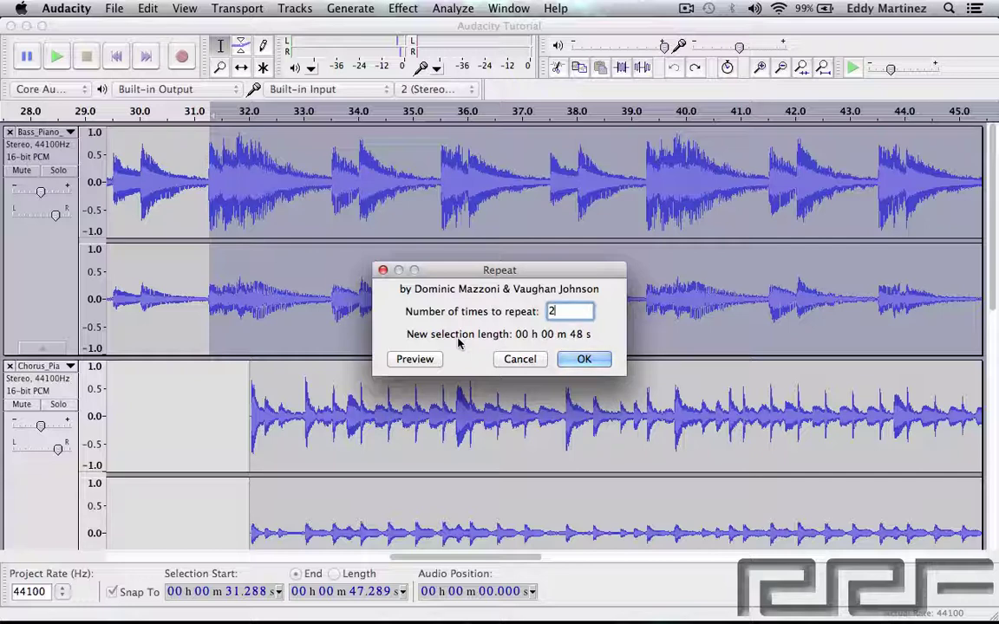
left_click(528, 355)
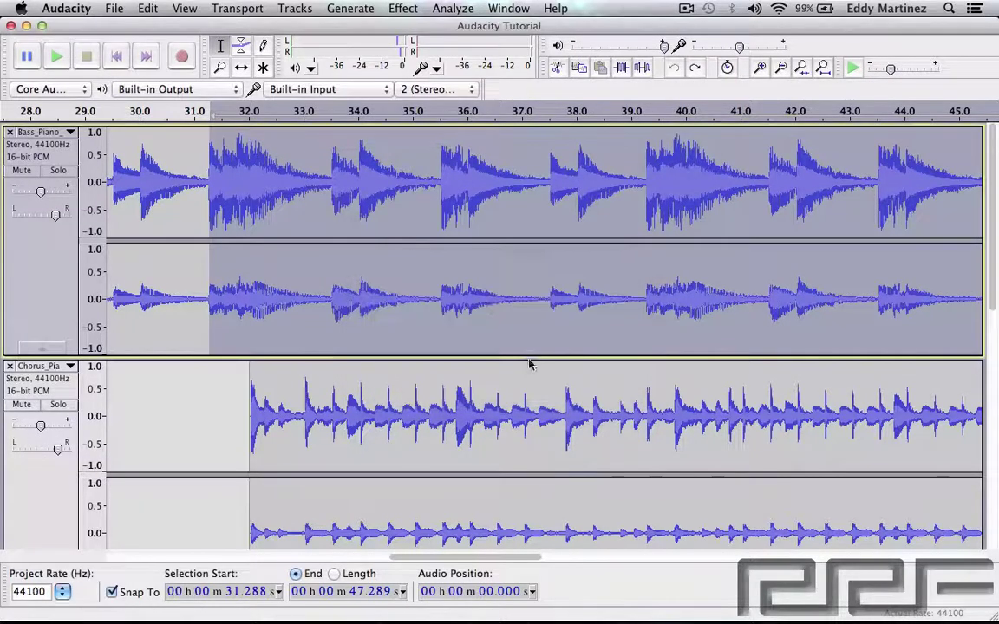
left_click(413, 6)
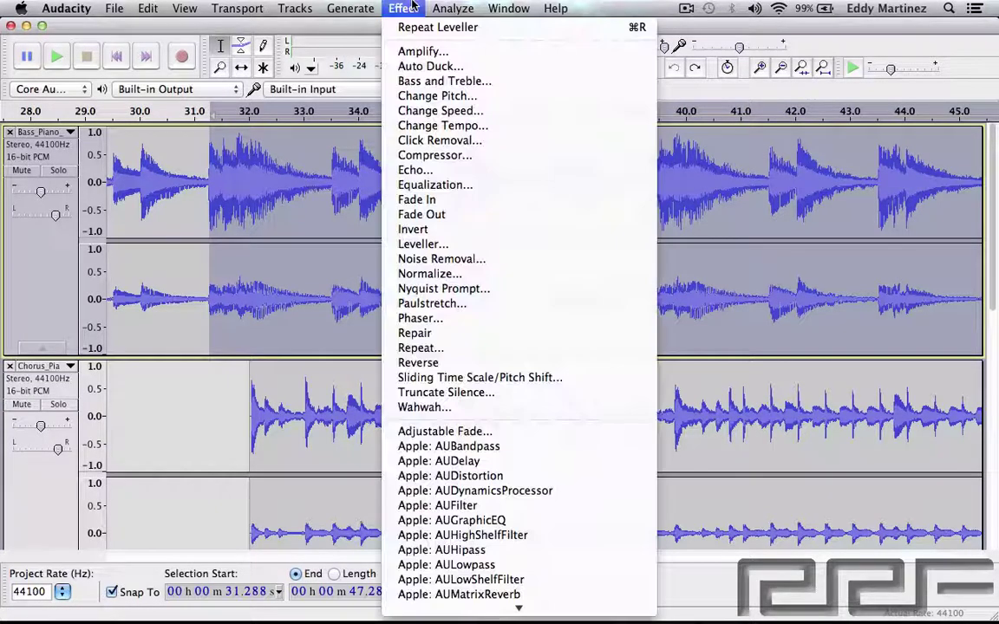
left_click(530, 364)
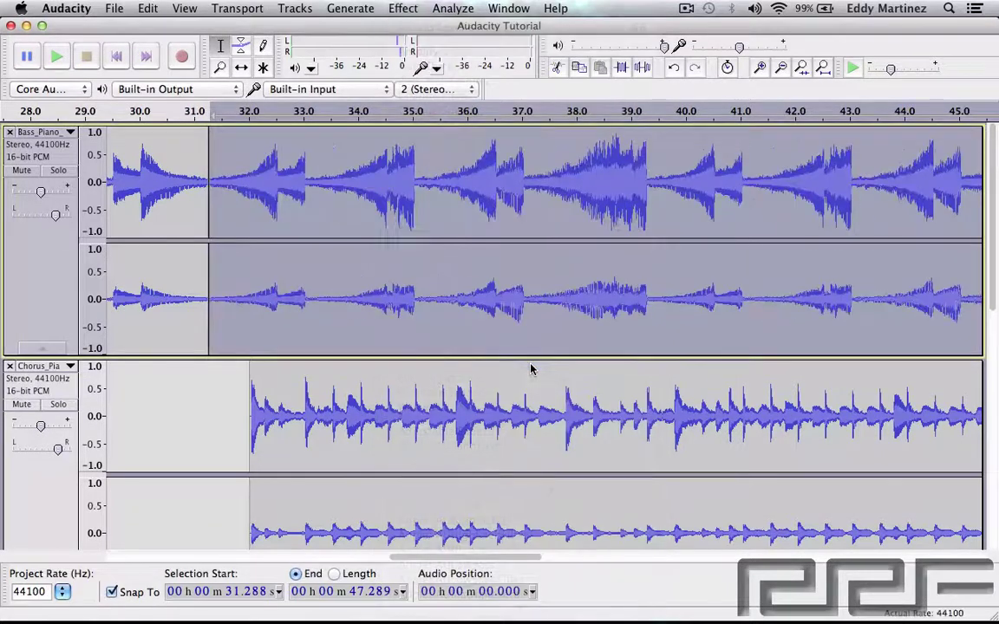
left_click(531, 369)
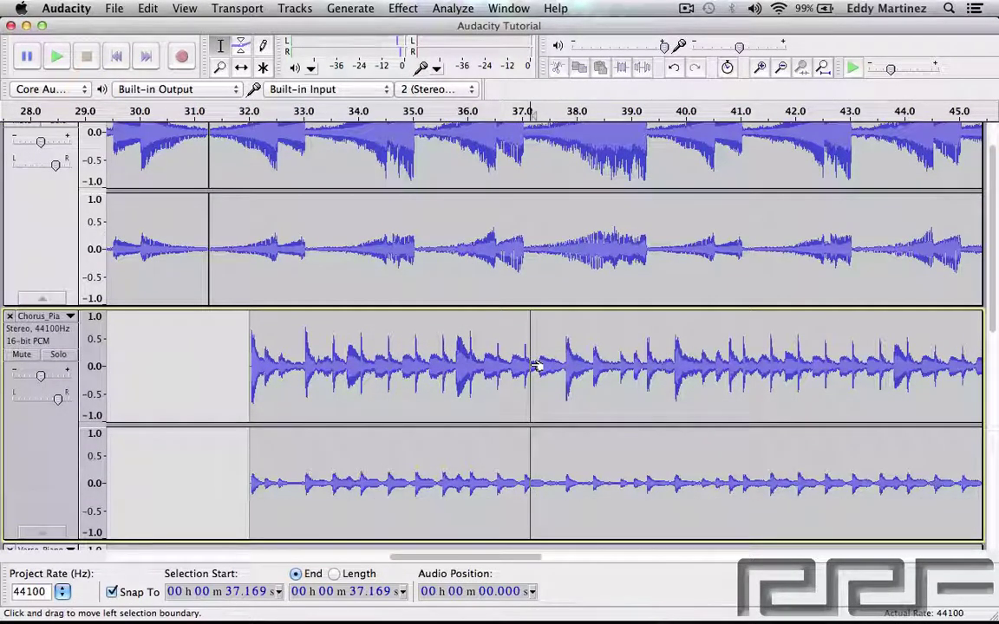
key("space")
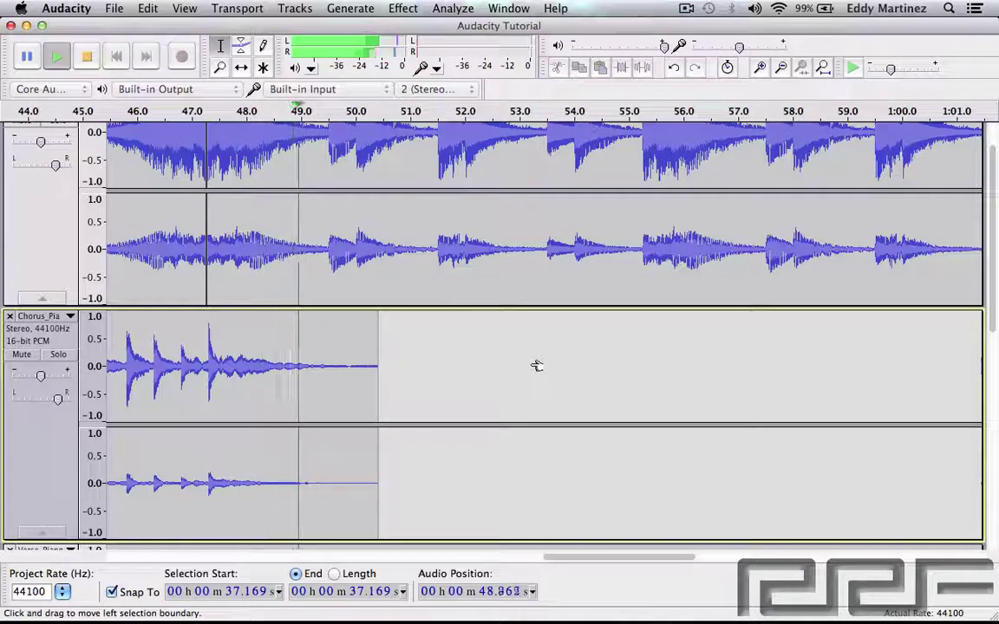
key("space")
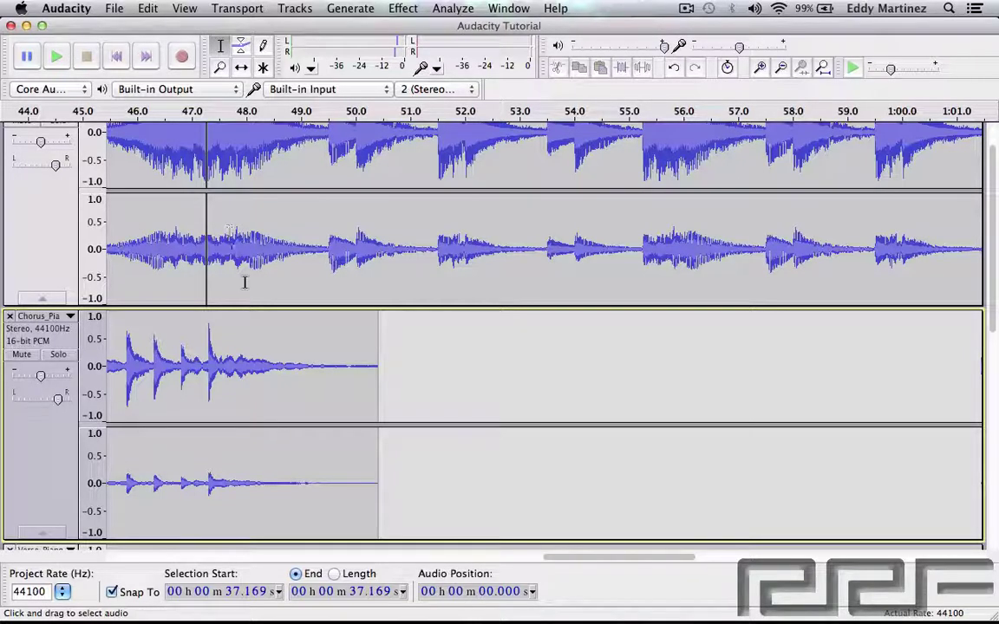
scroll(581, 556, "right", 5)
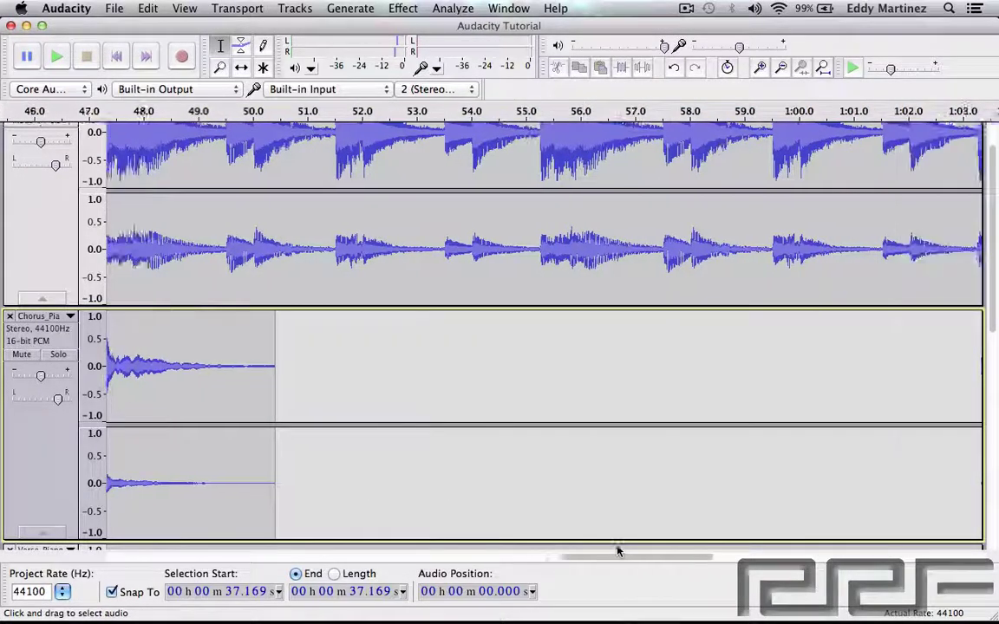
left_click_drag(582, 556, 442, 557)
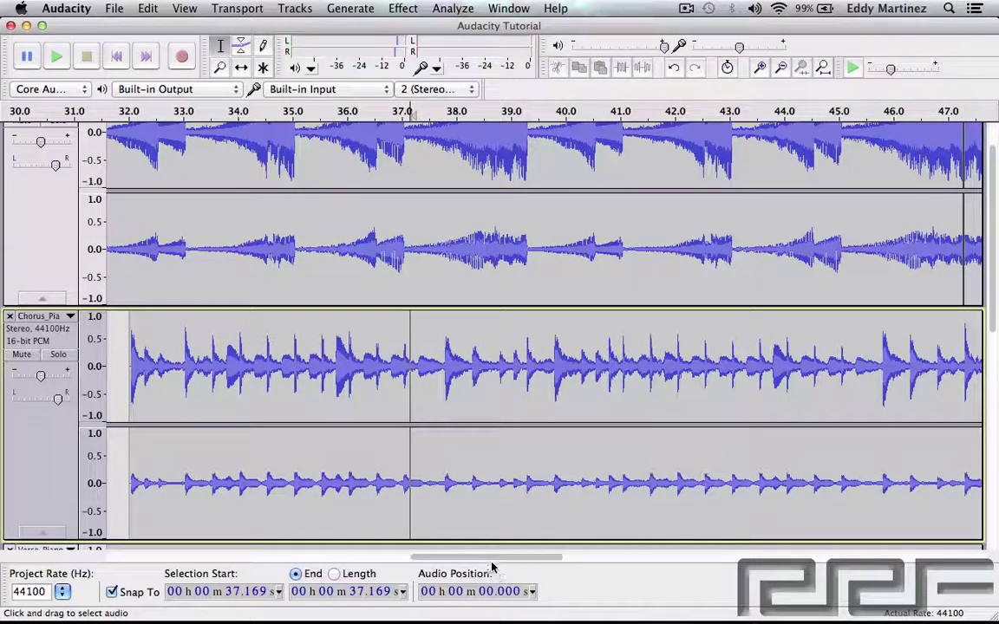
left_click_drag(491, 564, 569, 571)
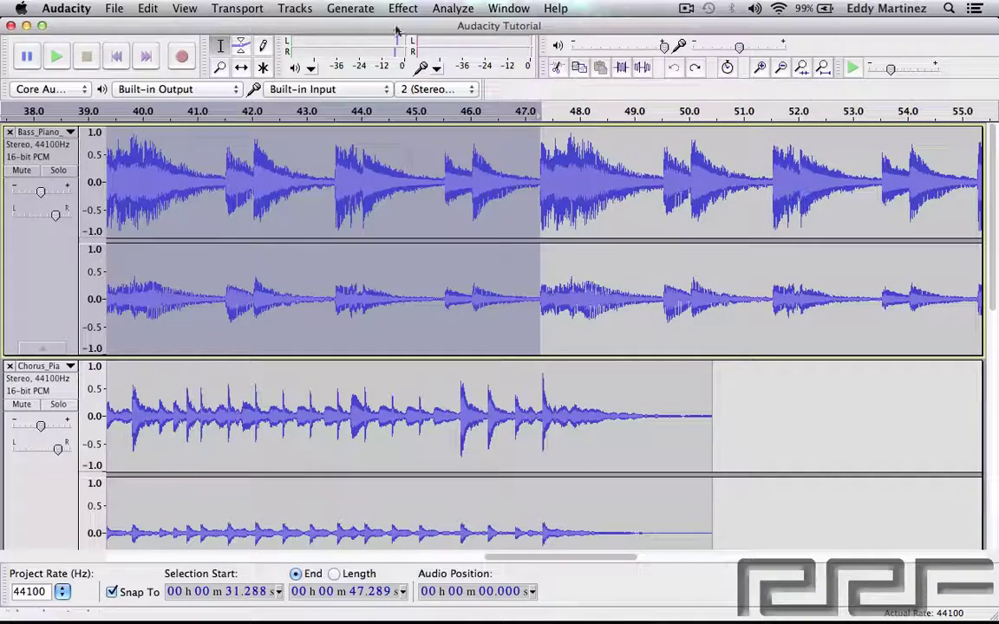
Step: Apply Sliding Time Scale/Pitch Shift with tempo ramping from 15% to 45% faster
left_click(404, 9)
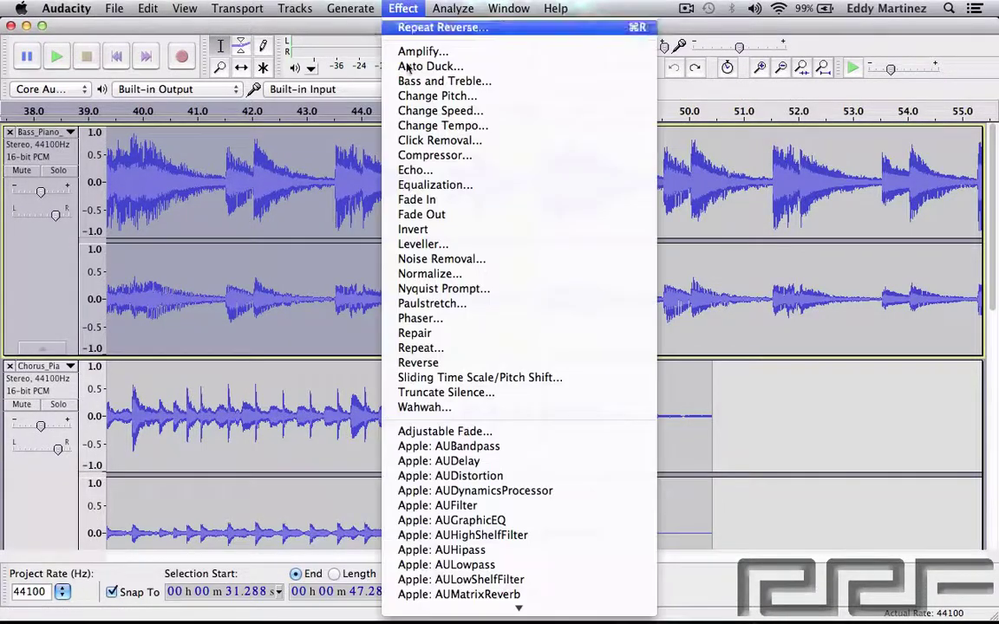
left_click(426, 379)
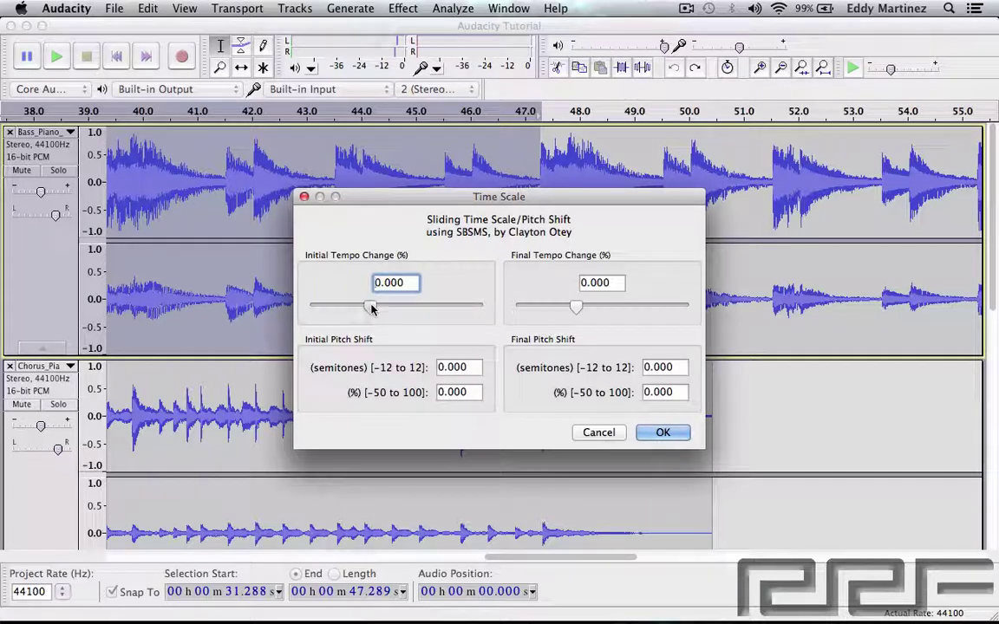
mouse_move(371, 309)
left_mouse_down()
mouse_move(336, 308)
mouse_move(462, 307)
mouse_move(325, 308)
mouse_move(403, 307)
mouse_move(382, 307)
left_mouse_up()
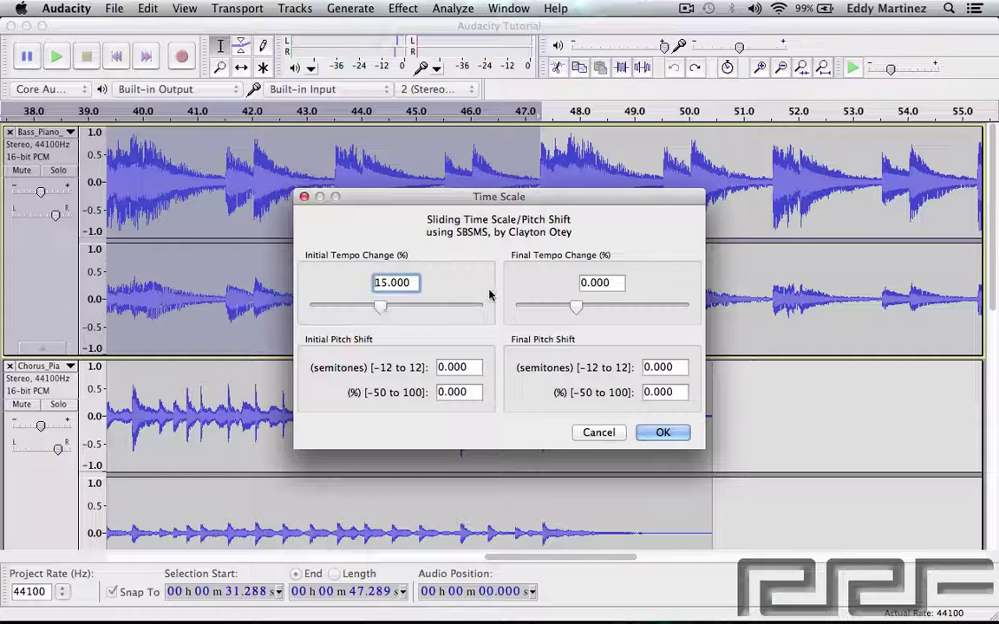
left_click_drag(574, 308, 607, 307)
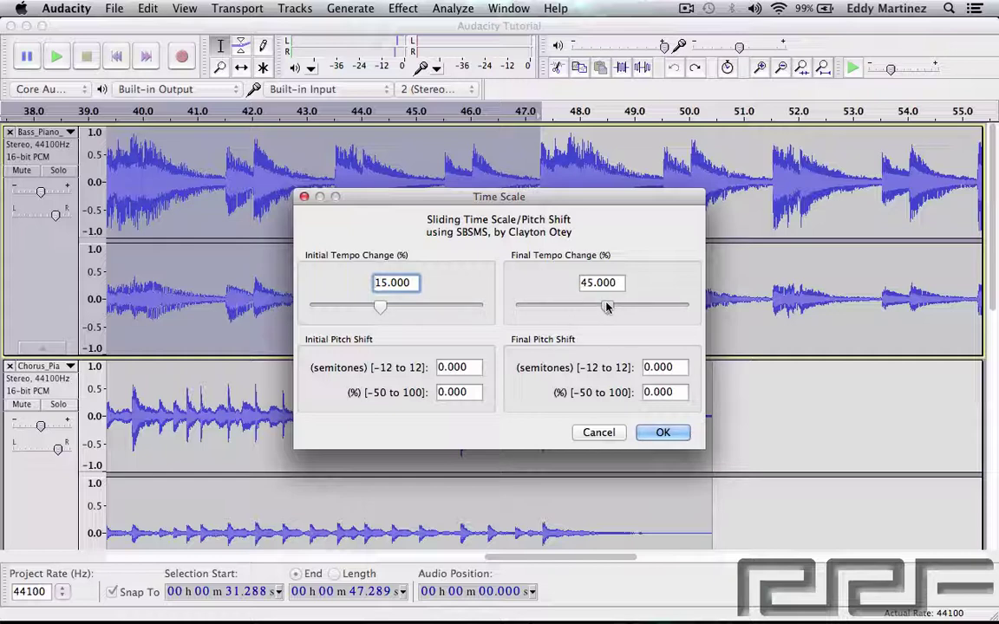
left_click(659, 433)
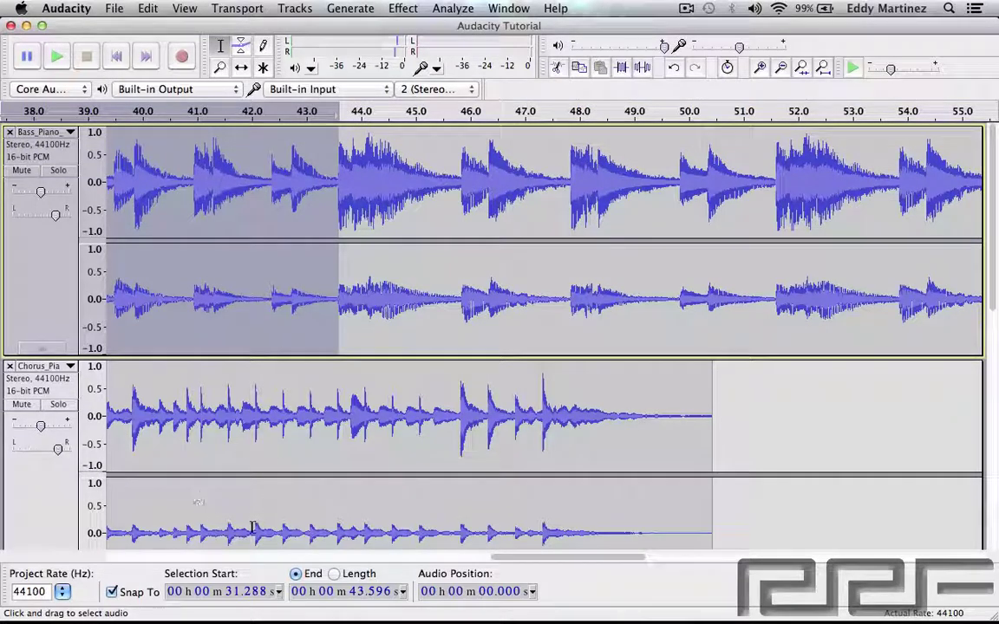
Step: Play back the sped-up bass passage, then undo the Sliding Time Scale change
left_click_drag(513, 562, 404, 553)
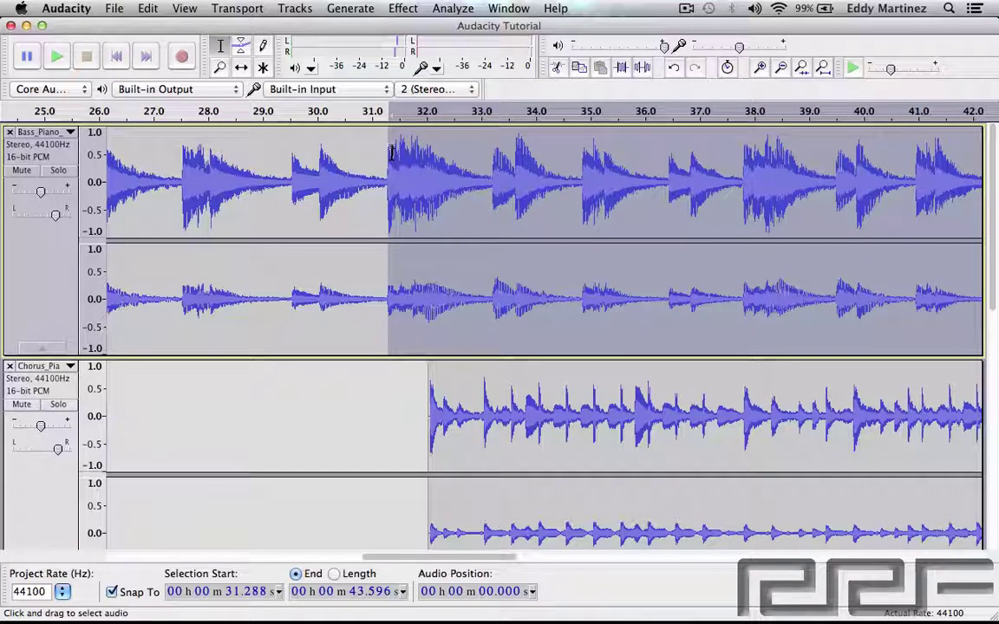
key("space")
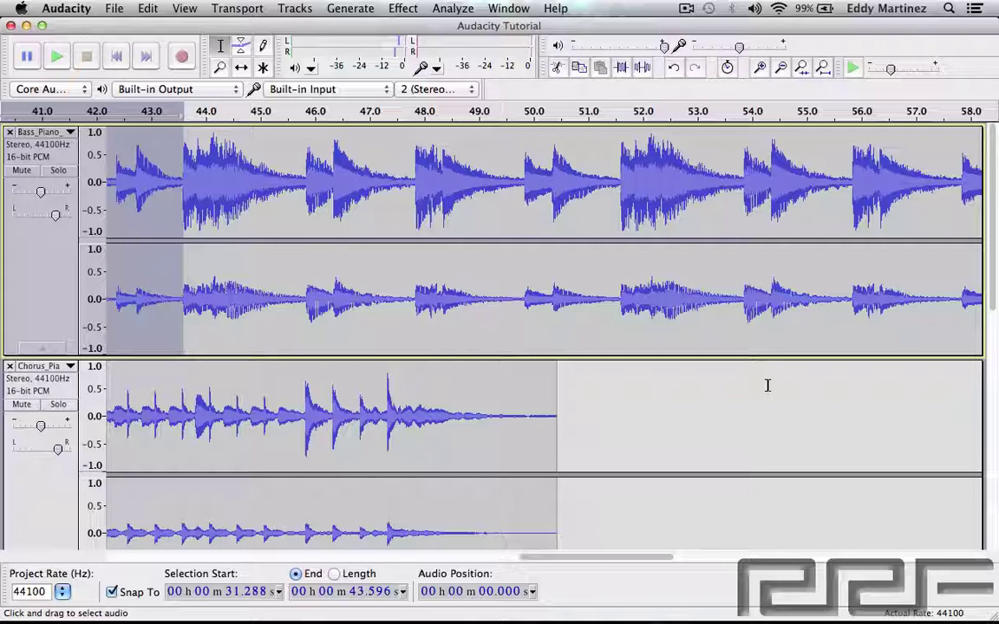
key("super+z")
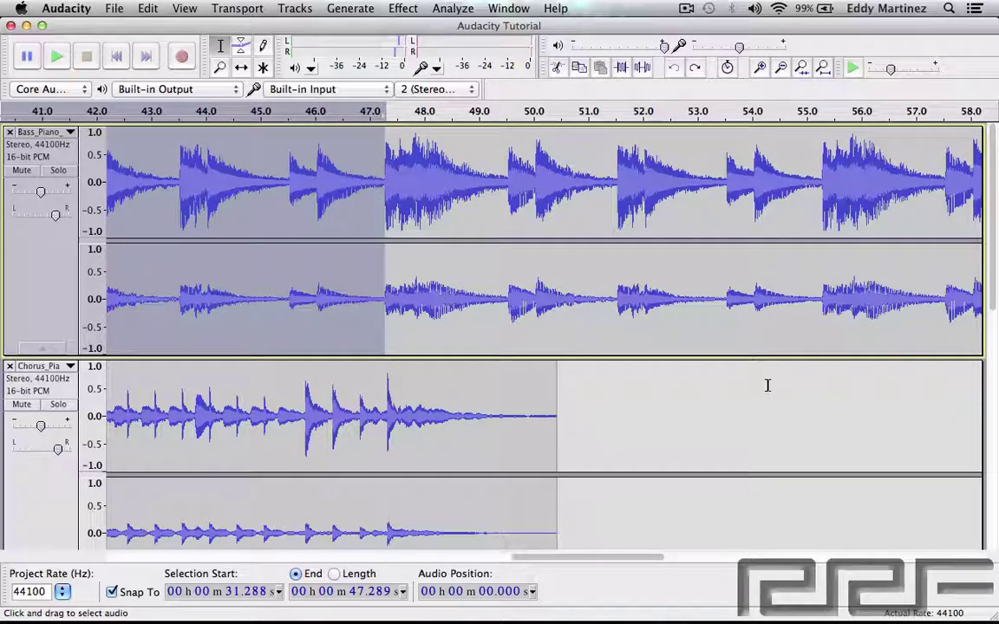
Step: Preview Truncate Silence at 200 ms minimum, 1000 ms maximum, 4:1 compression, then cancel it
left_click(404, 8)
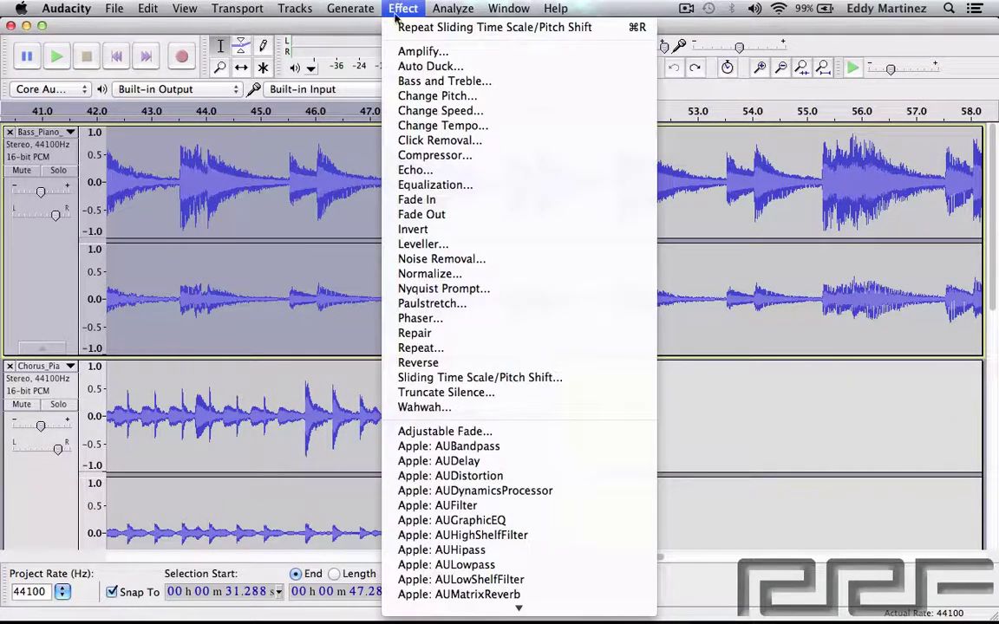
left_click(455, 392)
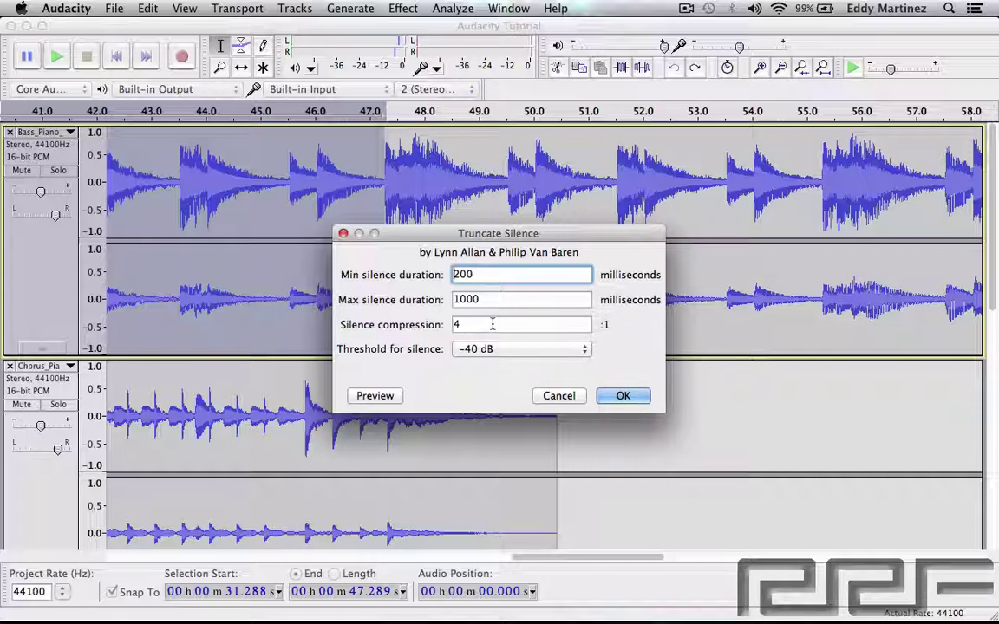
left_click(492, 324)
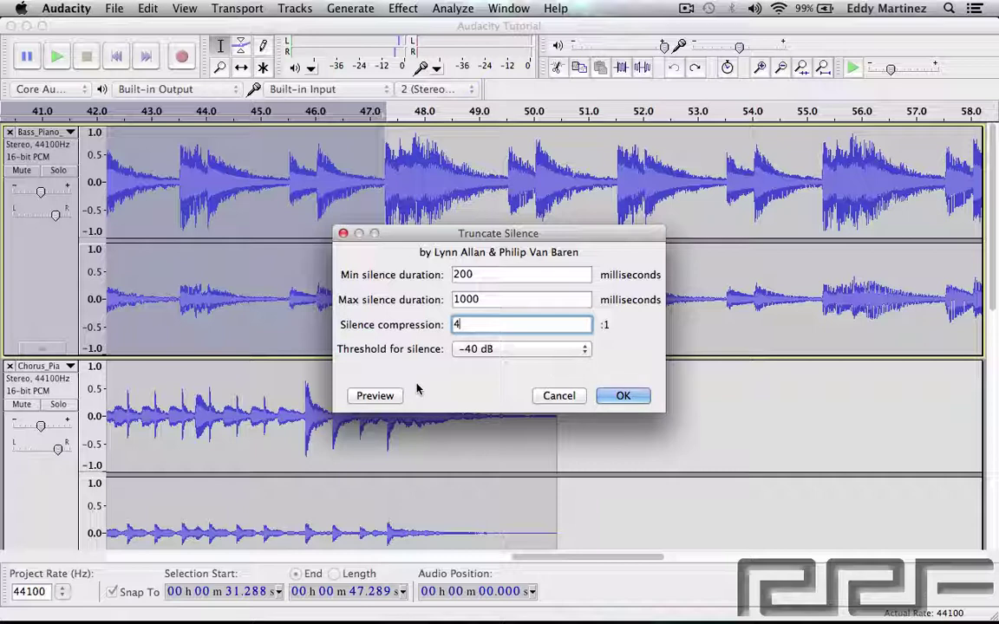
left_click(392, 395)
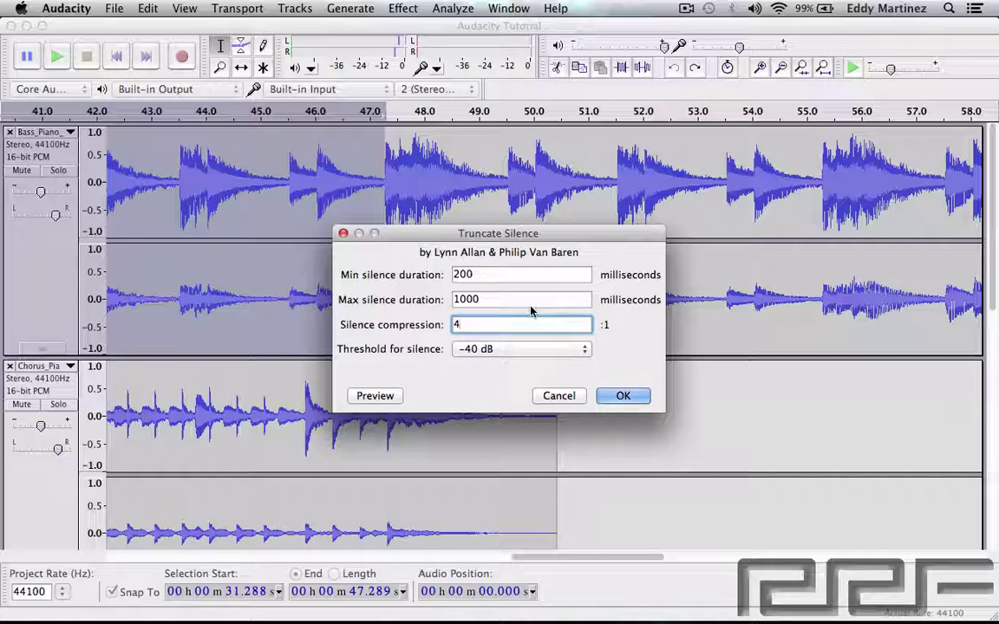
left_click(550, 395)
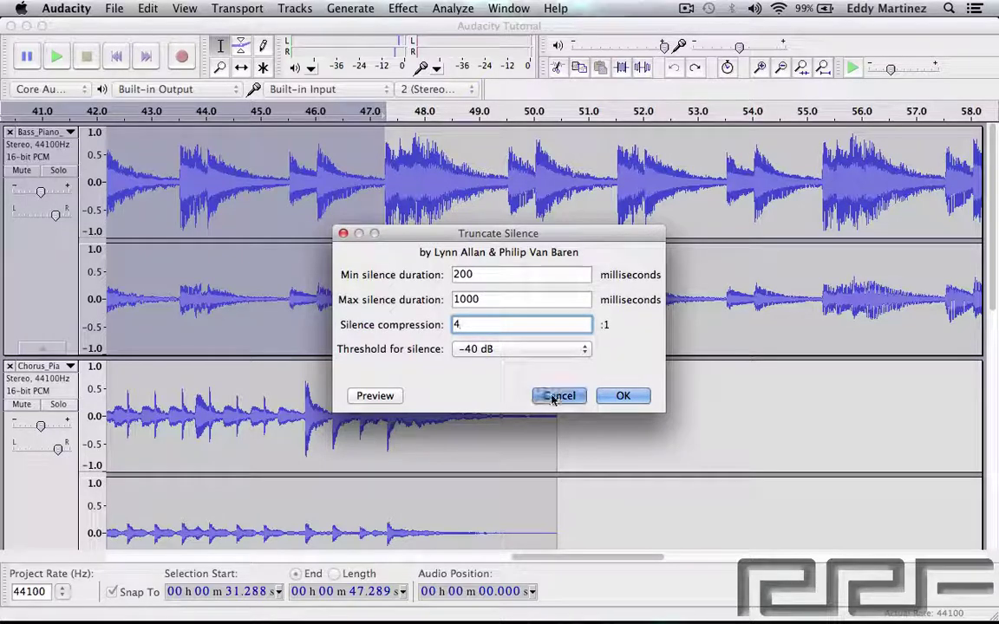
left_click(403, 9)
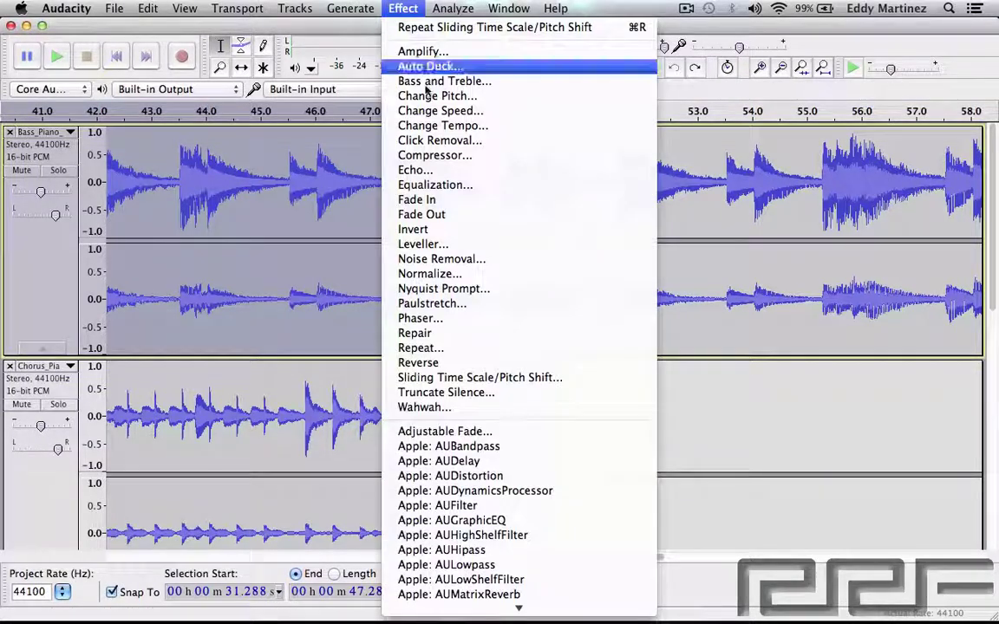
left_click(446, 407)
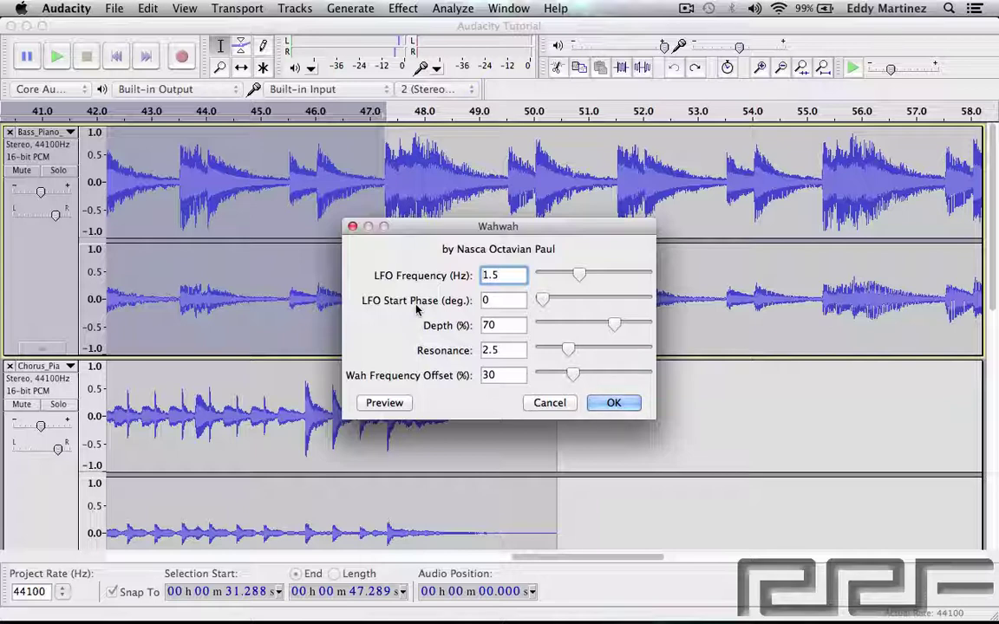
left_click(390, 409)
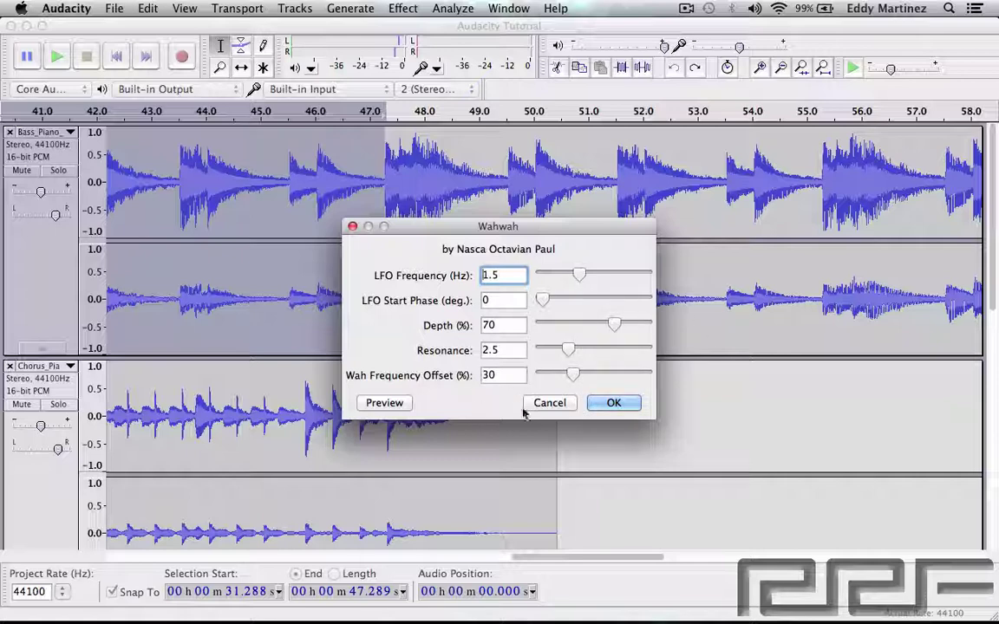
left_click(566, 403)
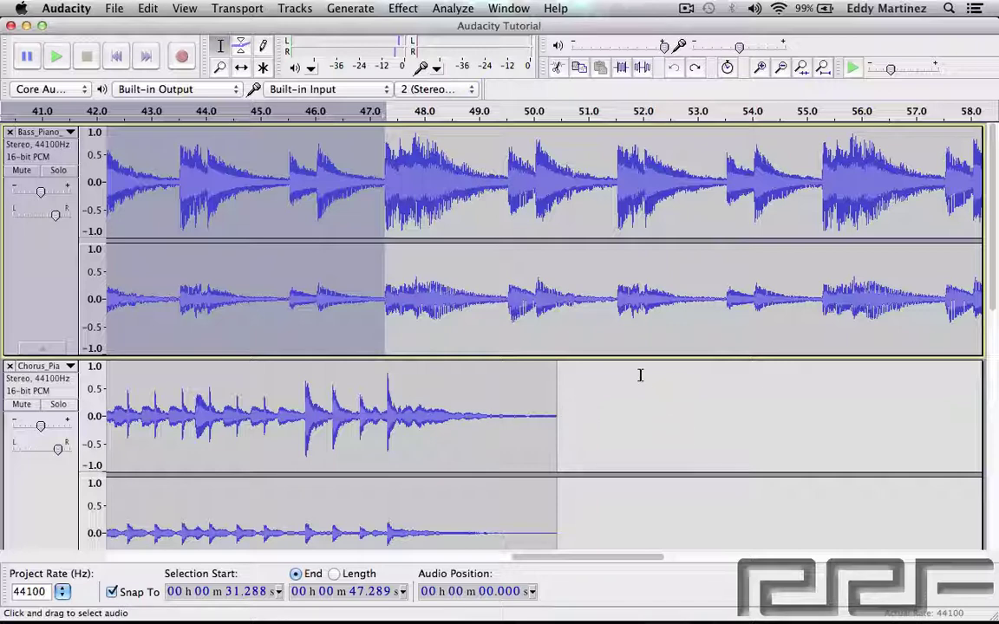
left_click(400, 9)
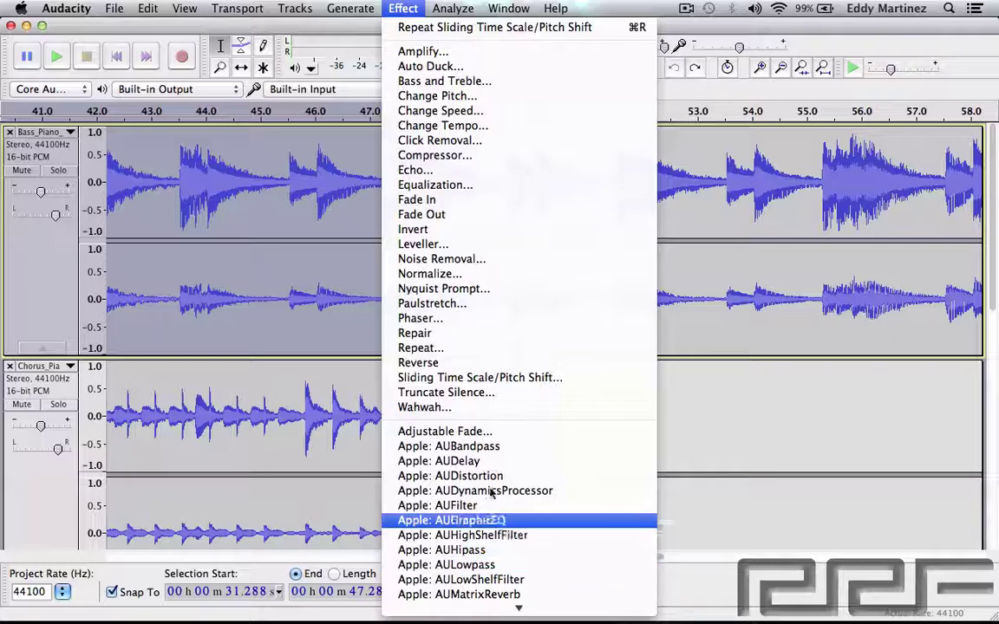
scroll(486, 484, "down", 10)
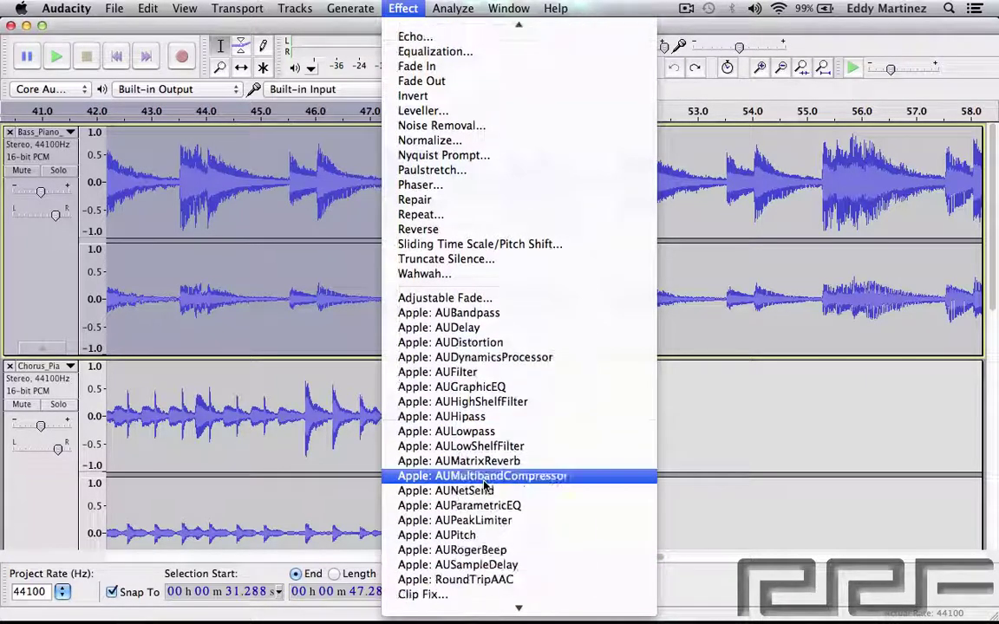
scroll(485, 484, "down", 3)
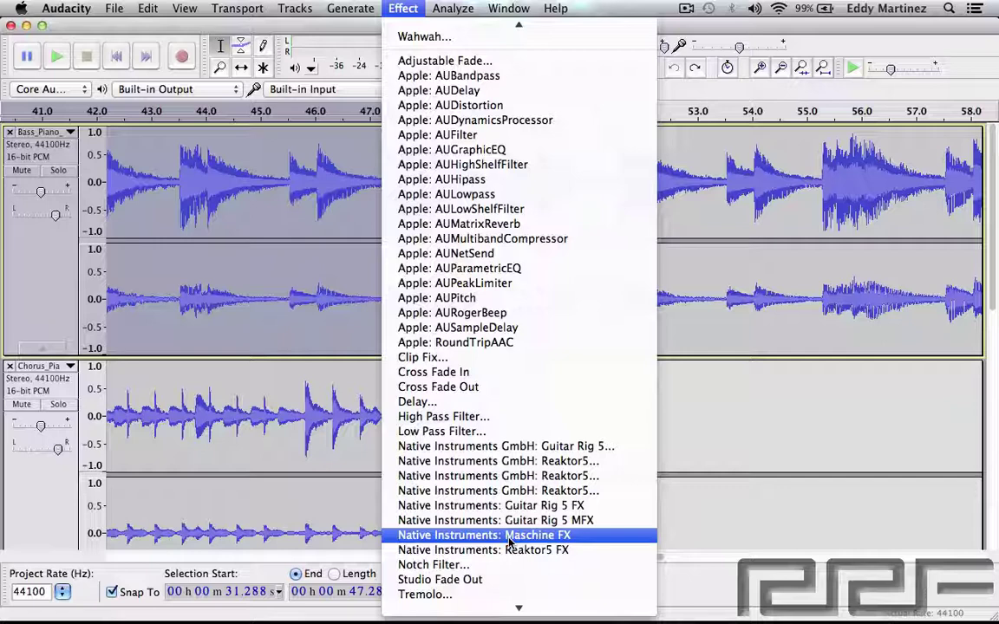
scroll(512, 581, "down", 1)
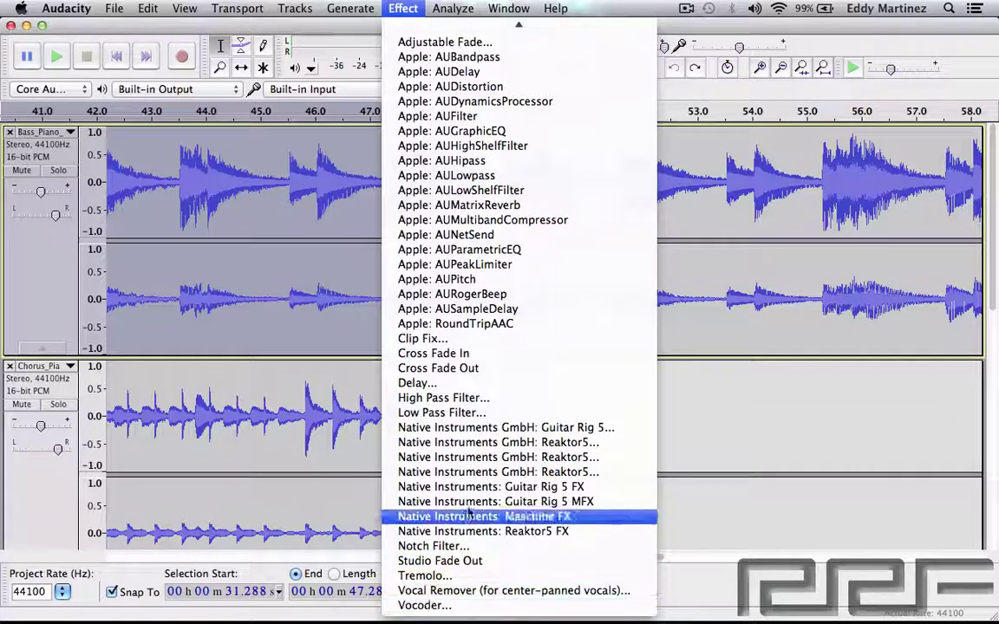
scroll(512, 286, "up", 5)
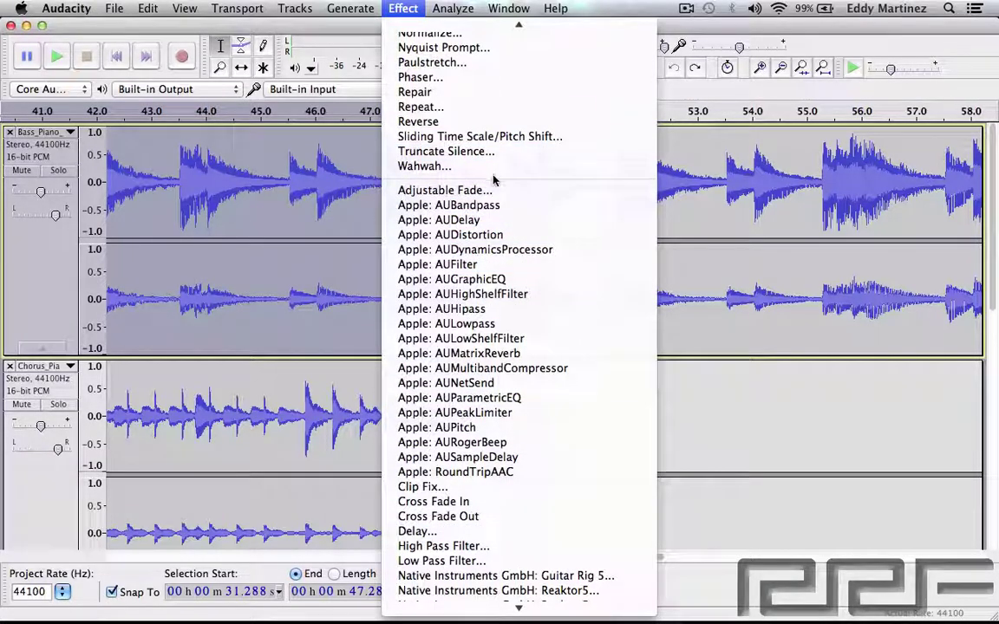
scroll(525, 143, "up", 8)
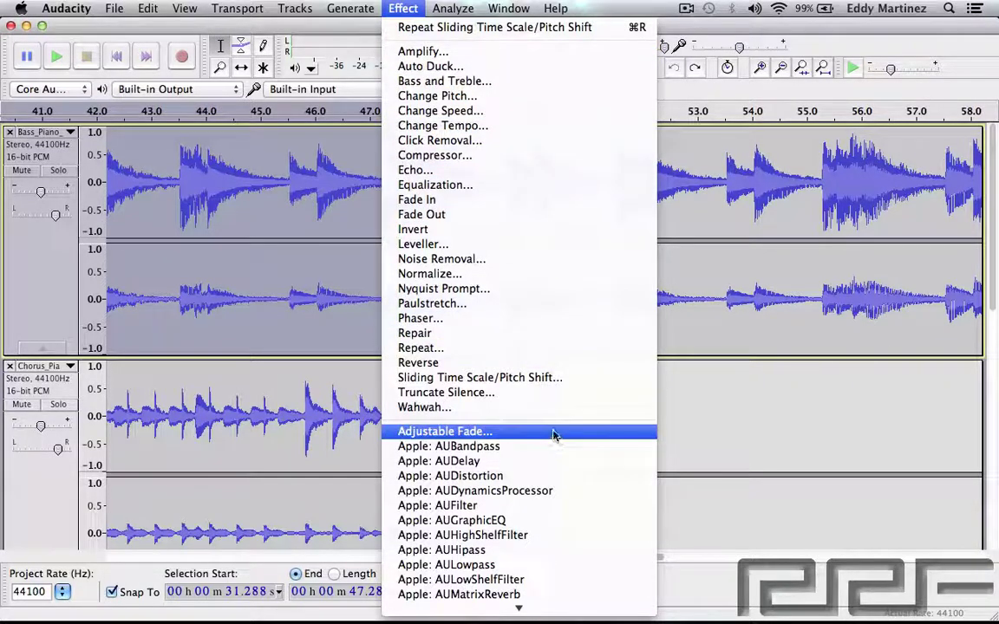
scroll(553, 435, "down", 5)
scroll(553, 435, "down", 2)
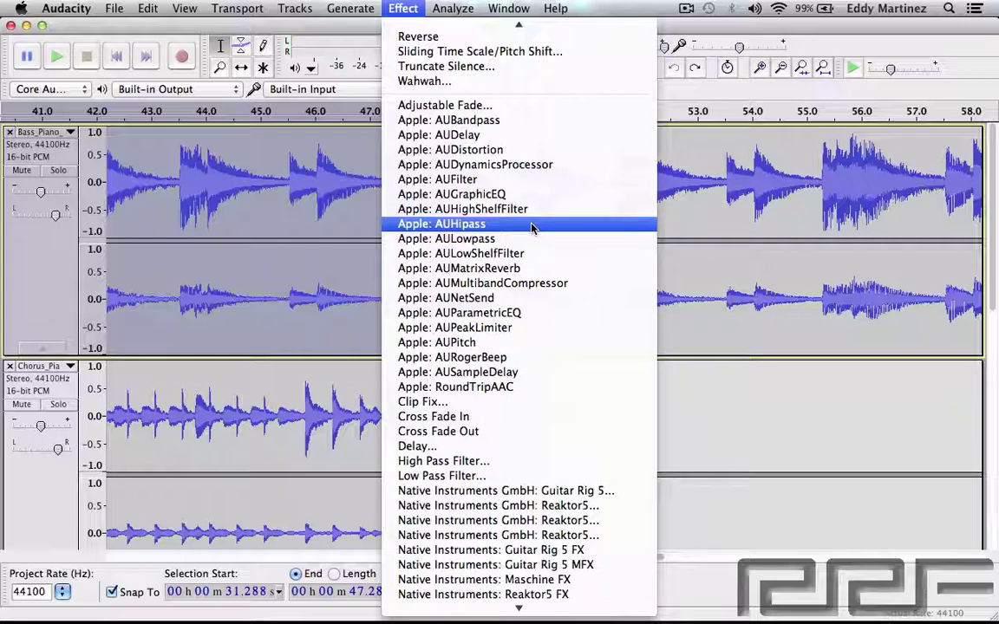
scroll(485, 430, "down", 4)
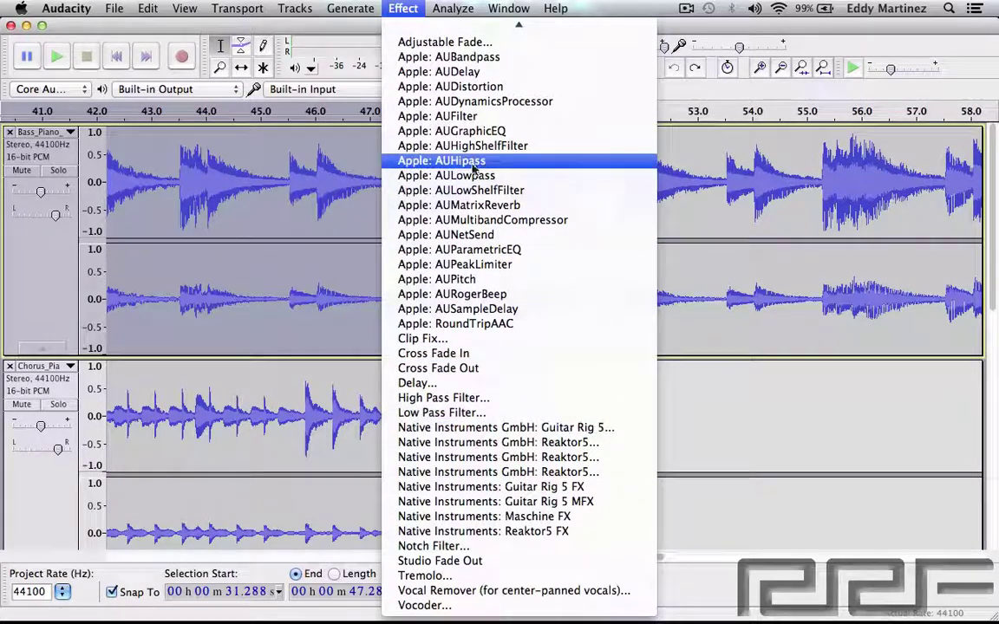
scroll(466, 167, "up", 10)
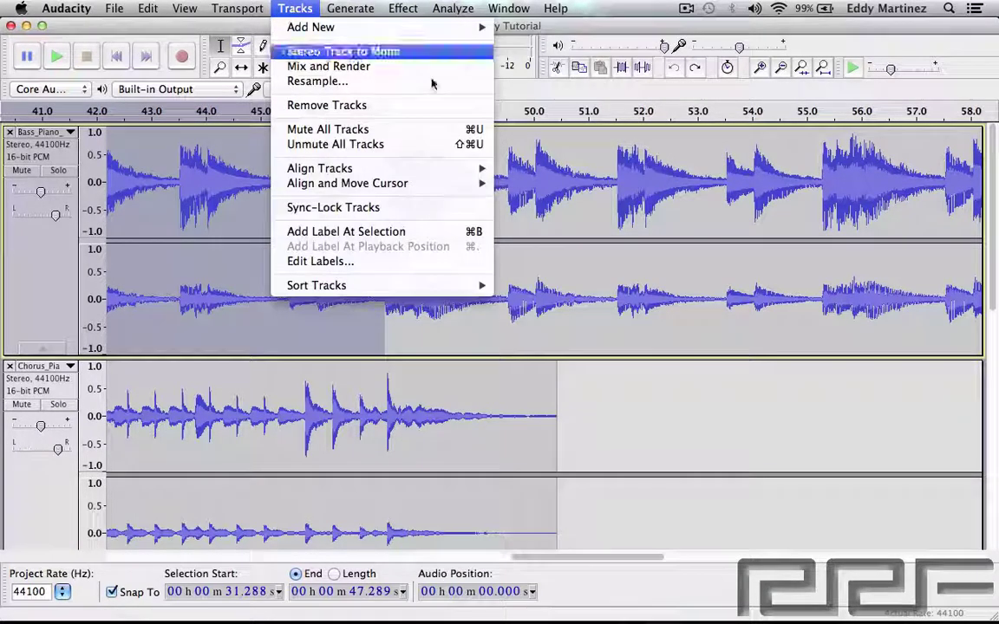
left_click(592, 96)
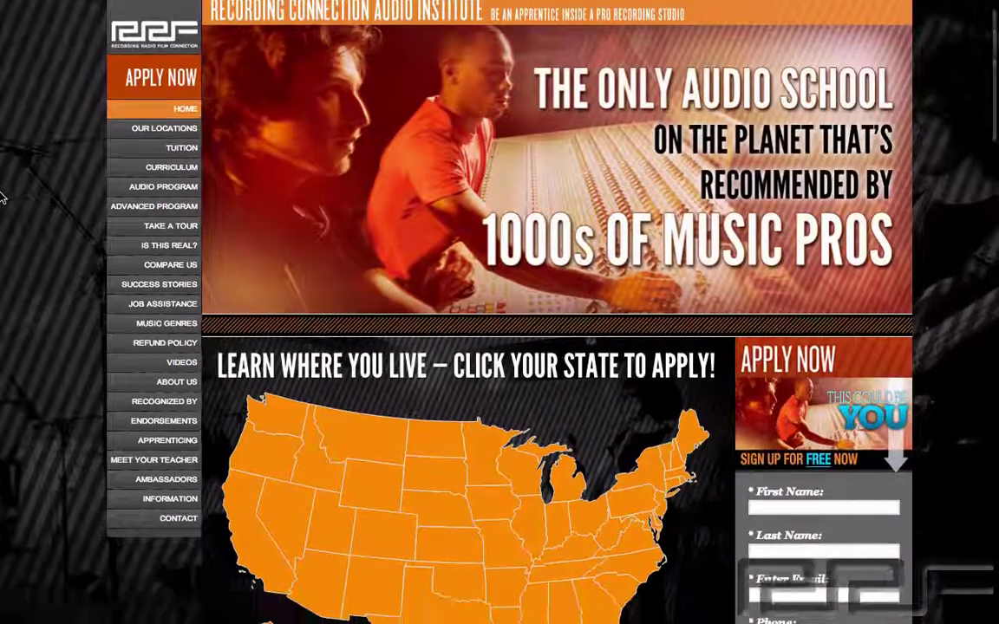
Step: Go to the Take a Tour page and pick California on the map
scroll(3, 198, "up", 5)
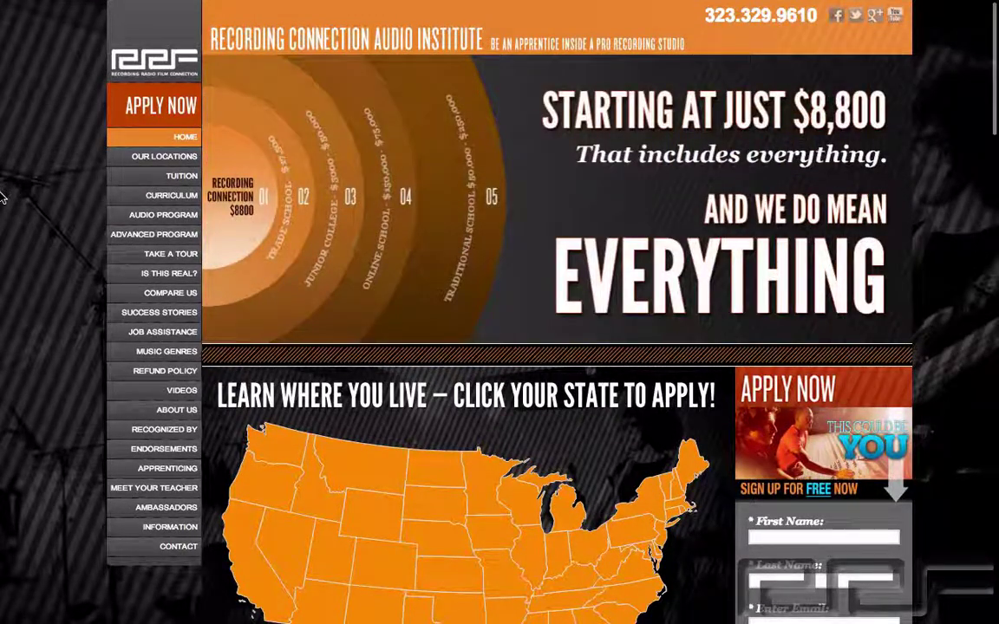
left_click(152, 255)
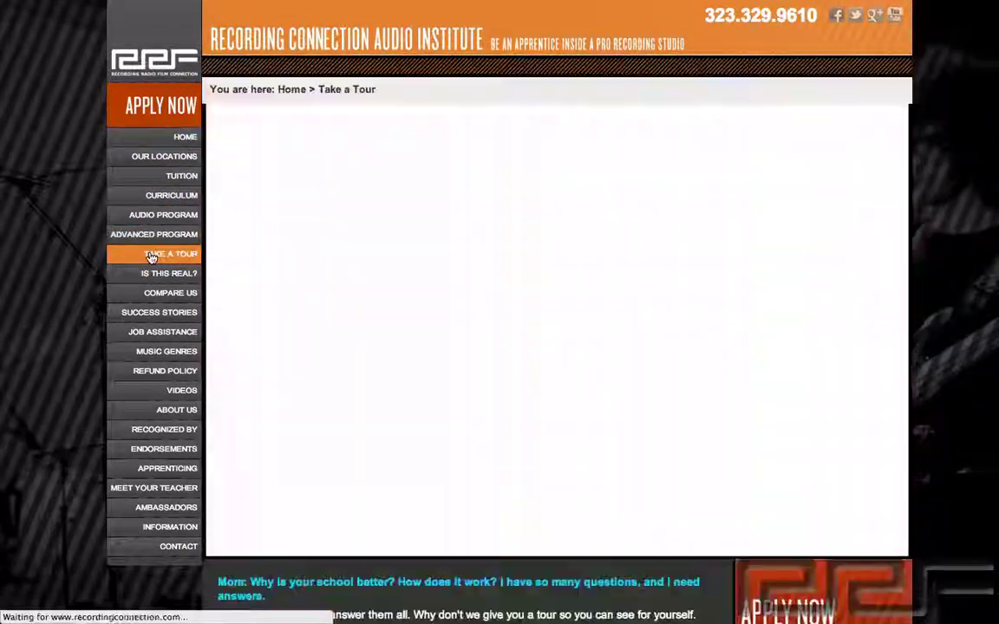
left_click(268, 329)
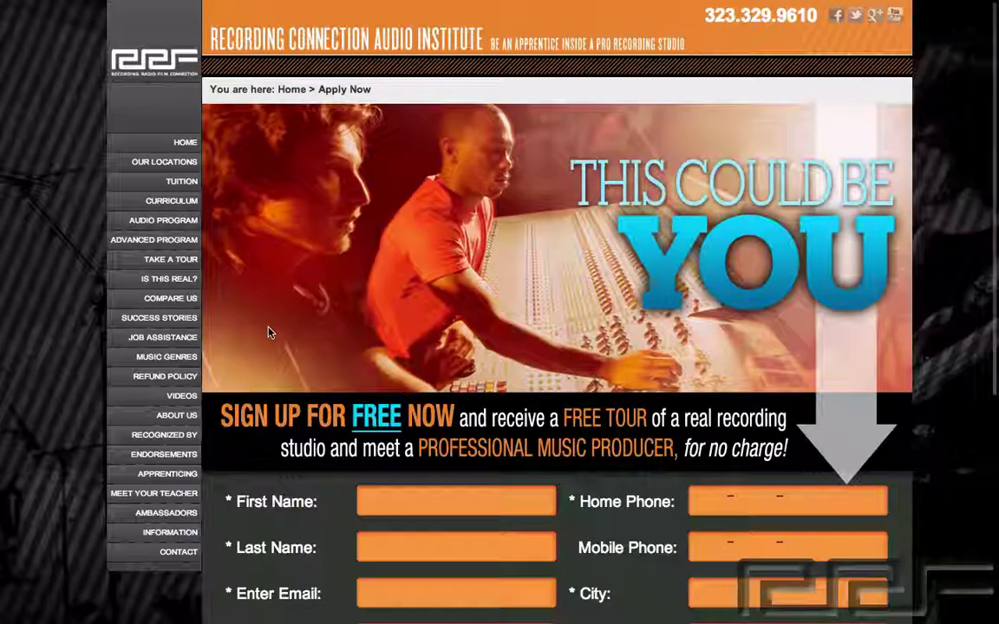
scroll(269, 332, "down", 3)
scroll(268, 332, "down", 3)
scroll(268, 332, "up", 5)
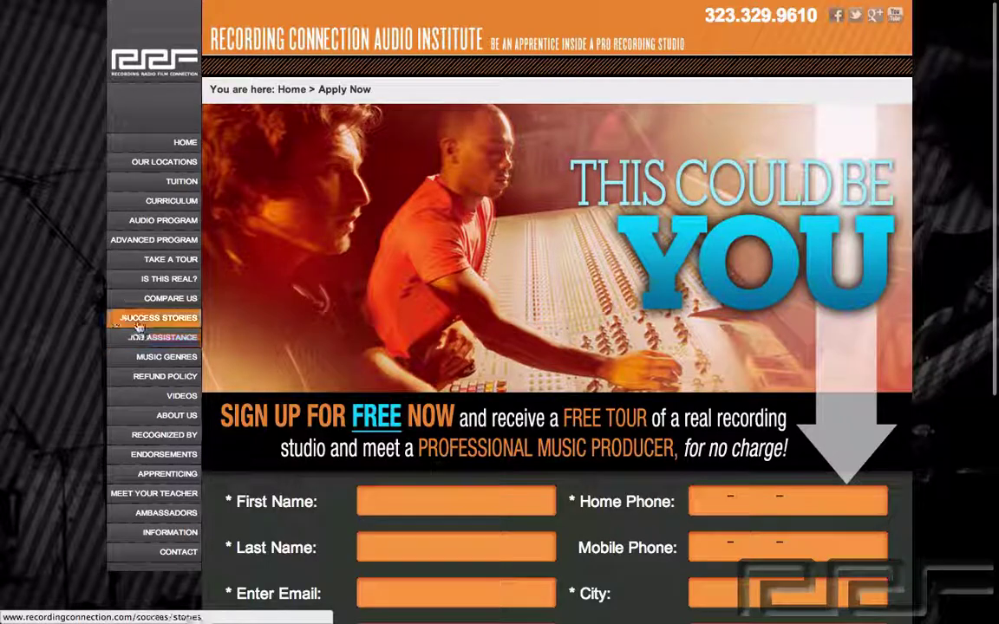
Step: Open Success Stories and advance the celebrity profile wall six times with VIEW MORE
left_click(140, 324)
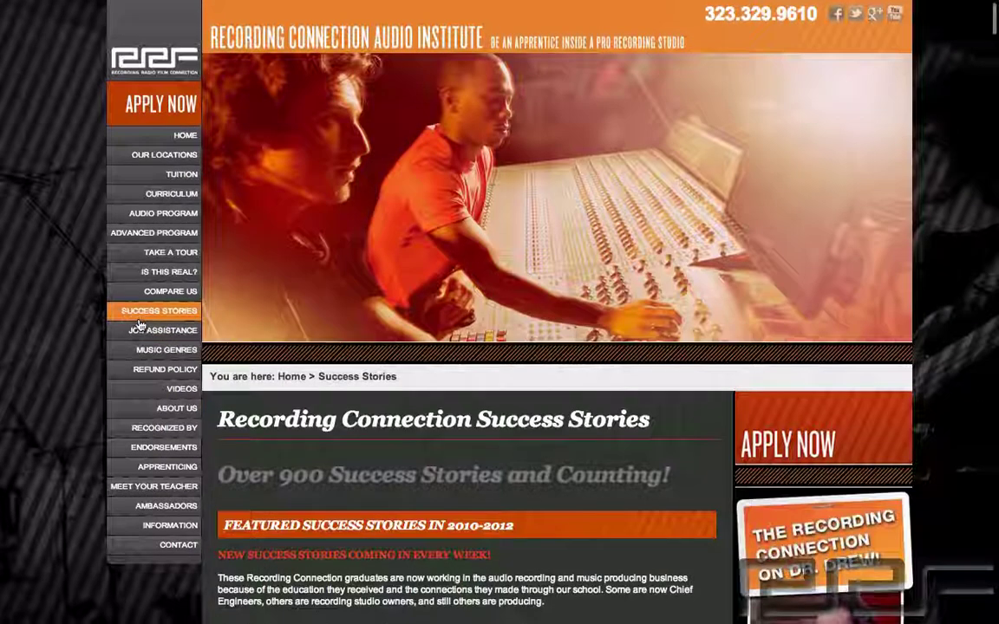
scroll(139, 324, "down", 1)
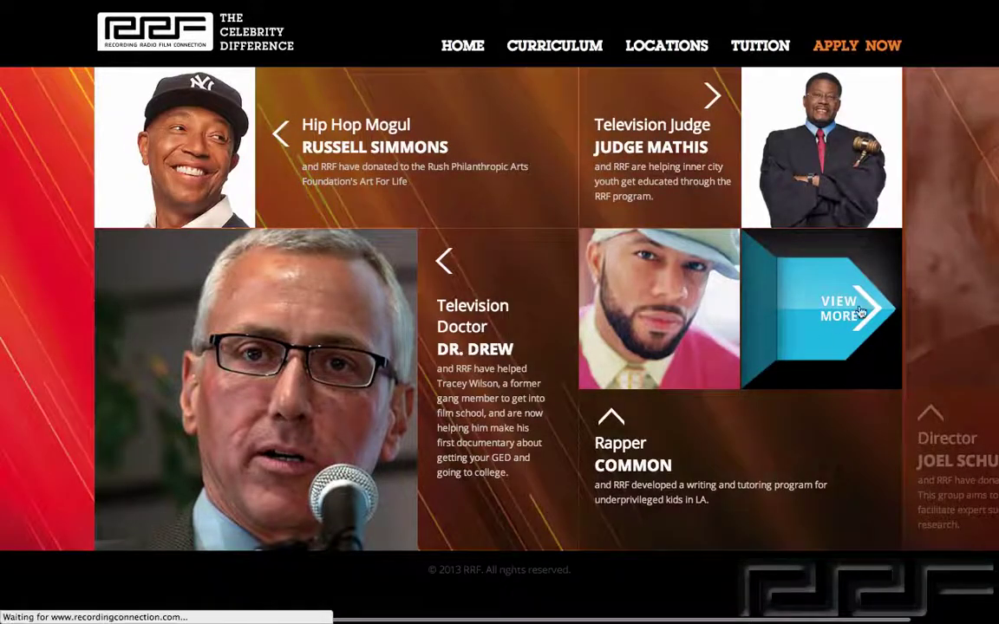
left_click(858, 311)
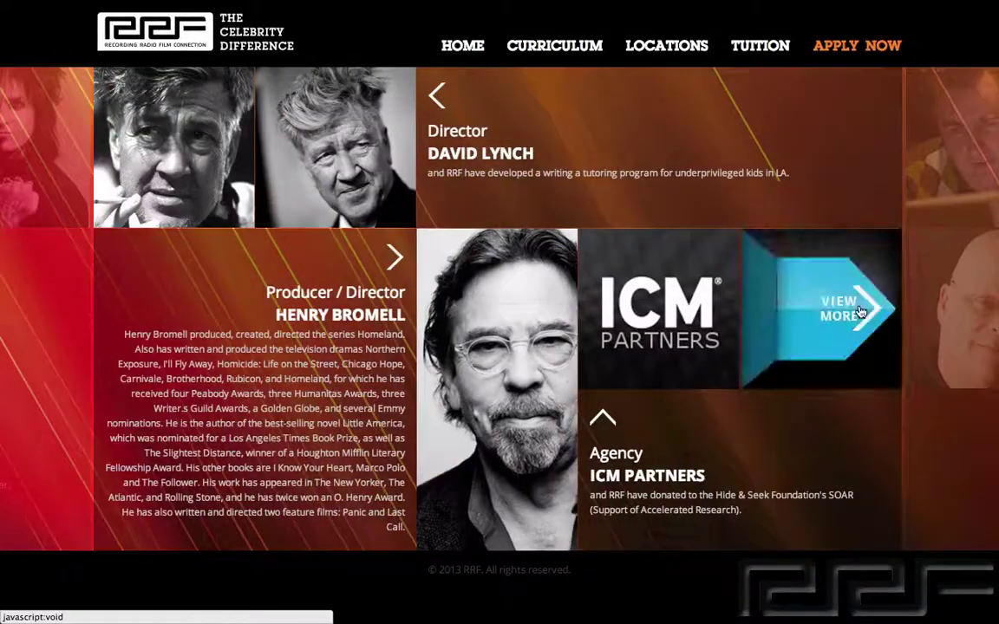
left_click(861, 312)
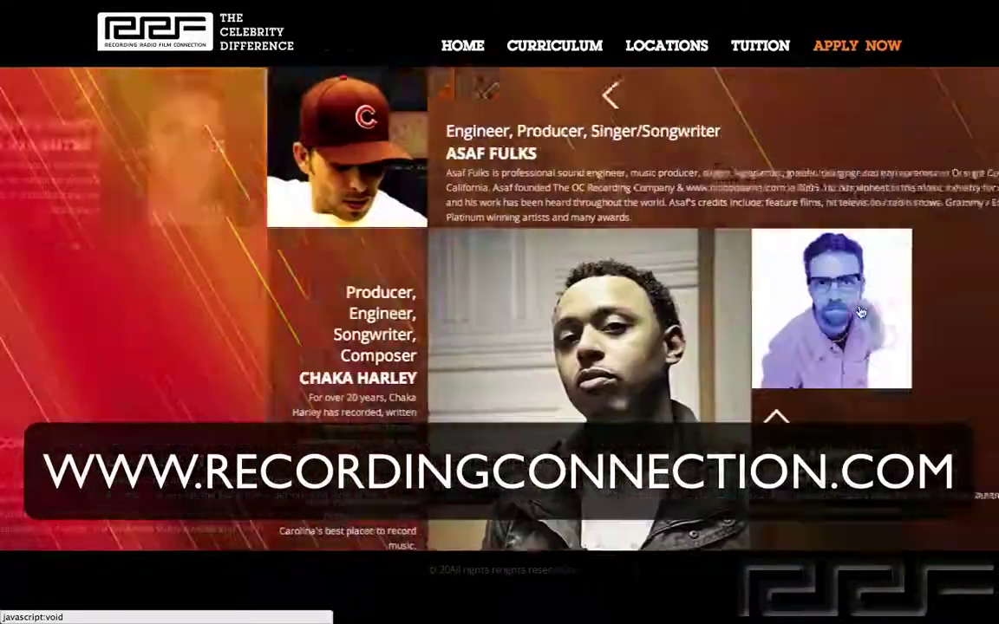
left_click(861, 312)
left_click(861, 312)
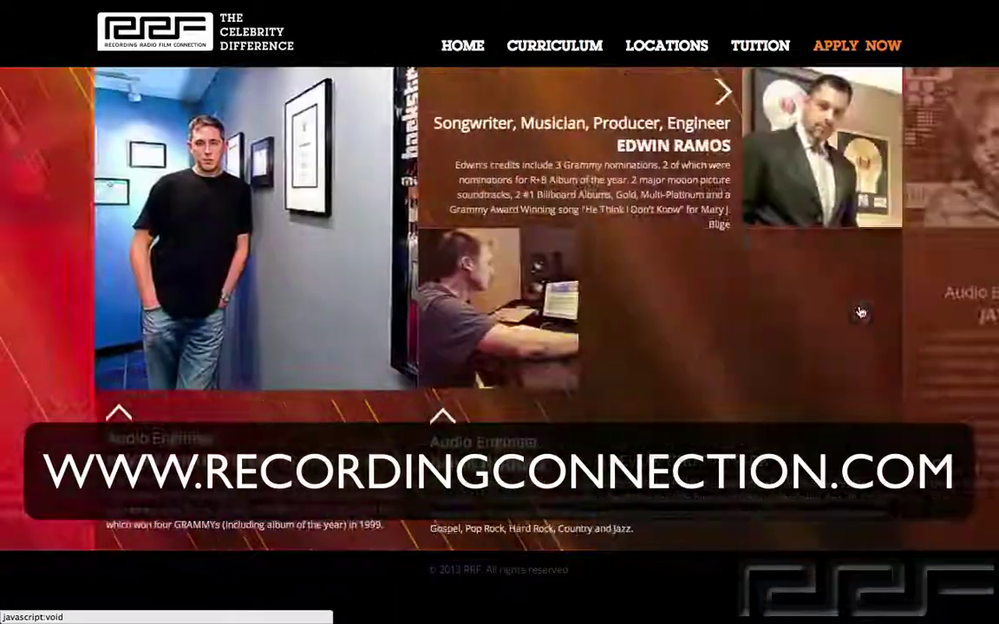
left_click(861, 313)
left_click(861, 312)
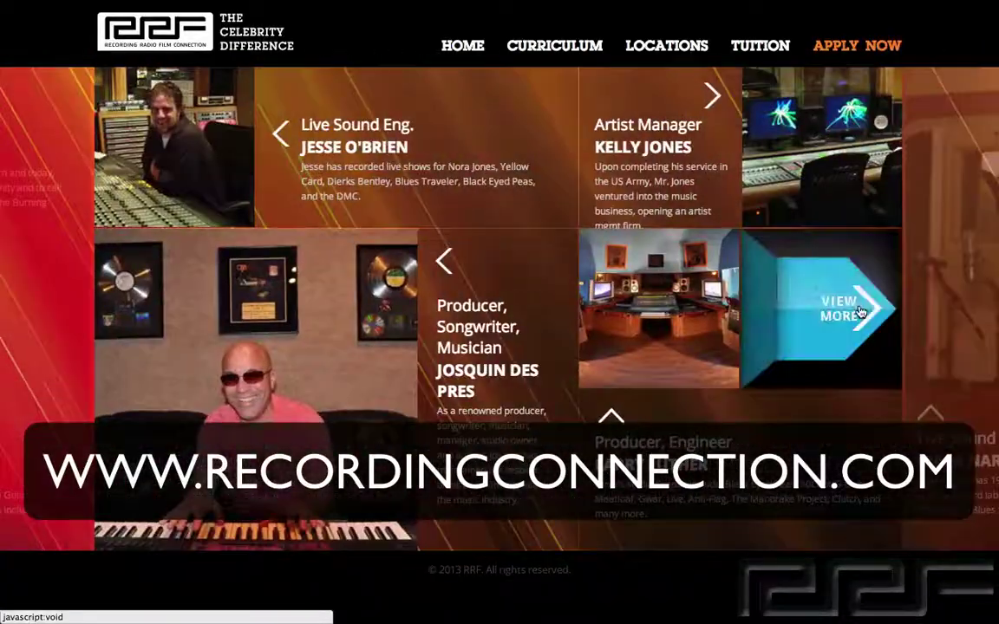